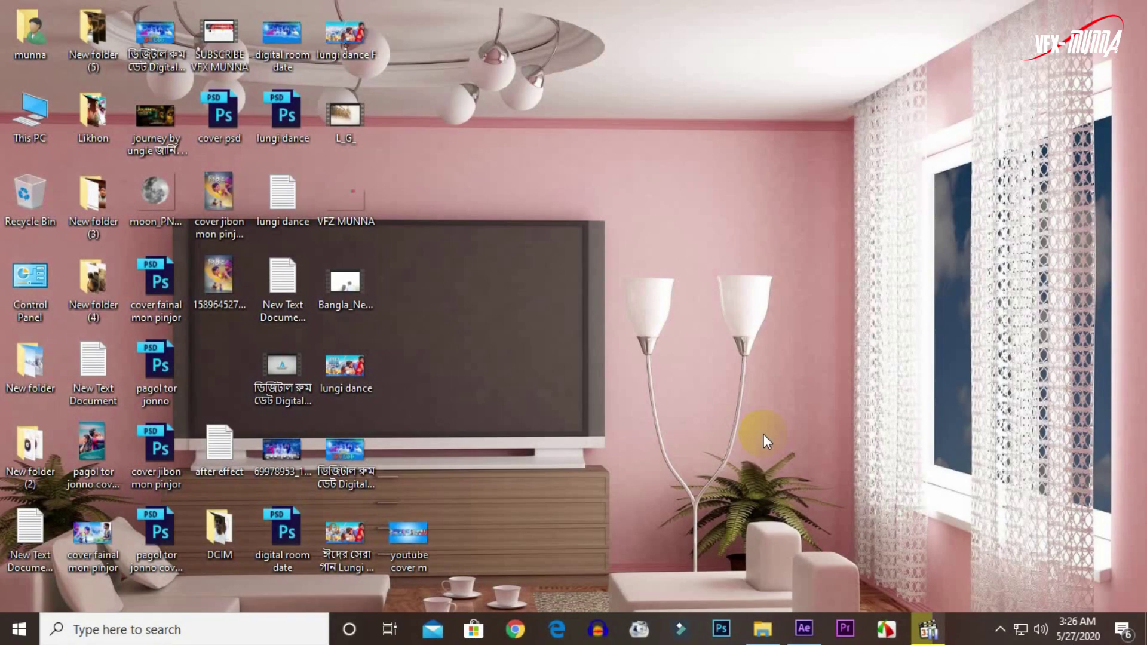
Import the MVI_6494.MP4 clip from the footage folder into the Project panel.
click(806, 630)
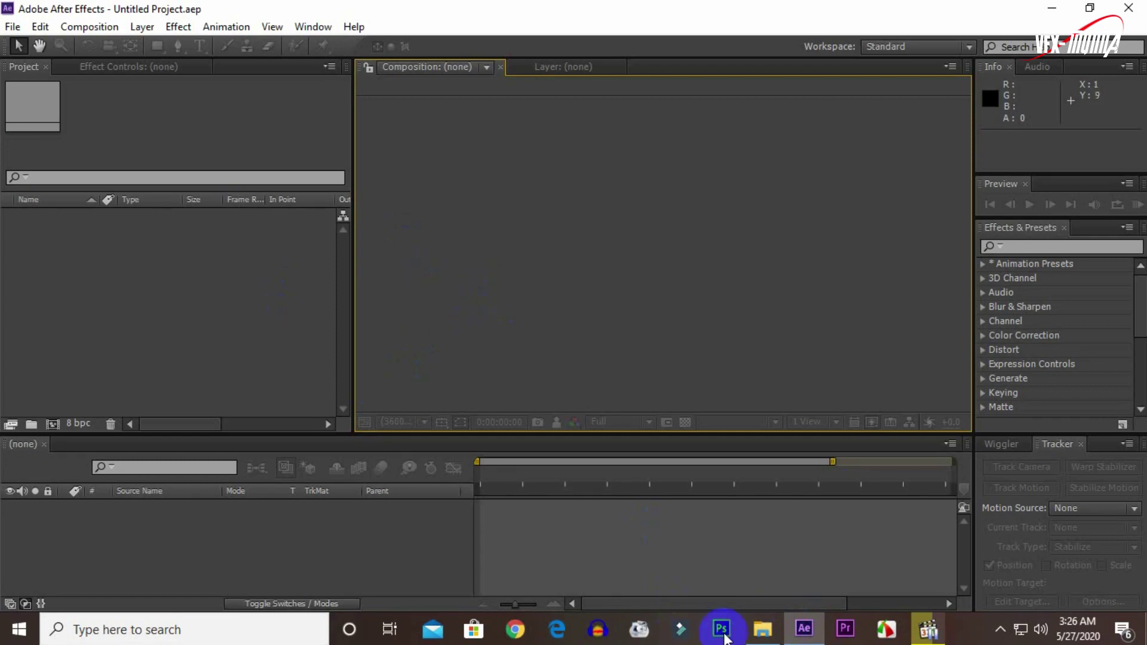
click(762, 630)
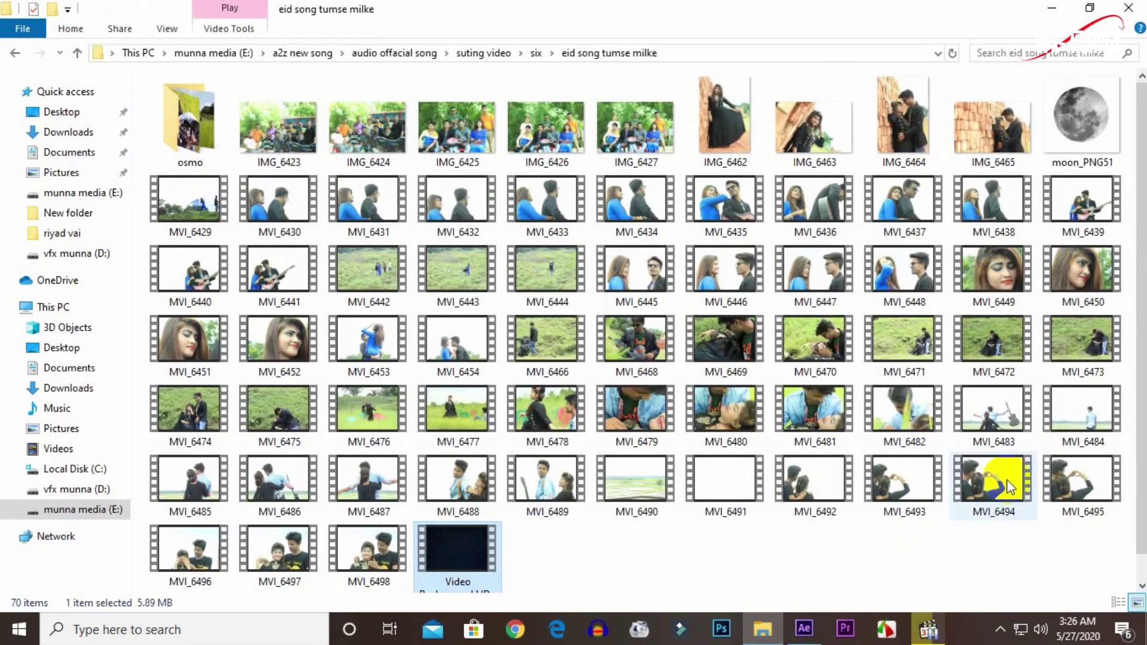
click(991, 484)
drag(982, 472, 140, 320)
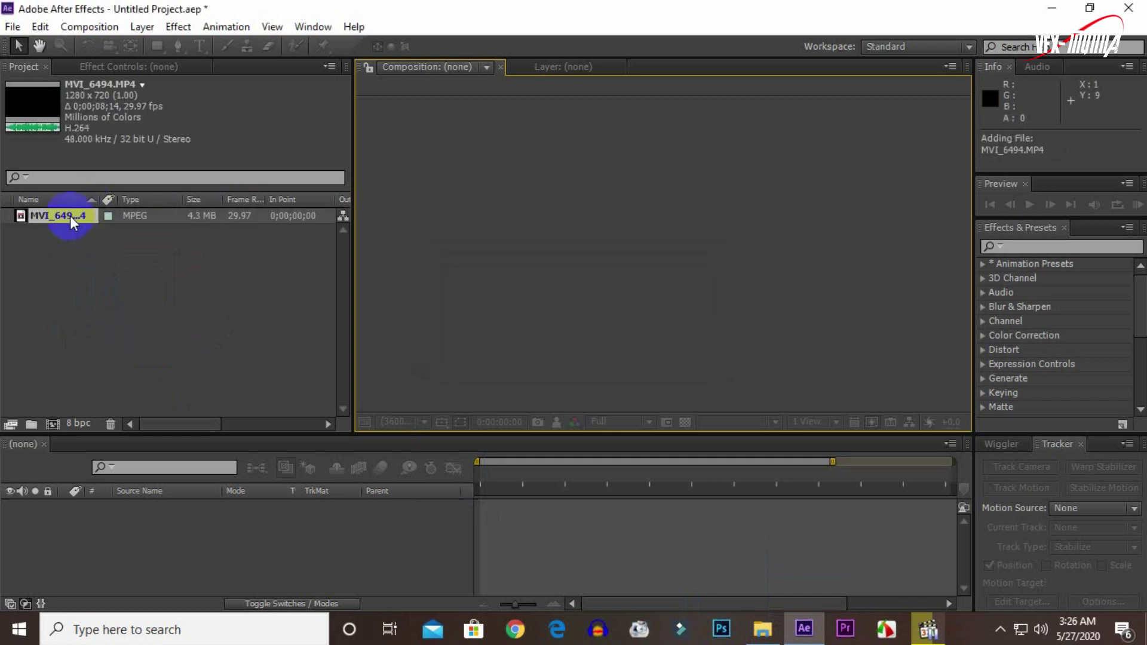
Build an MVI_6494 composition from the clip, park the playhead at 0;00;01;26, and select the layer.
drag(72, 222, 230, 520)
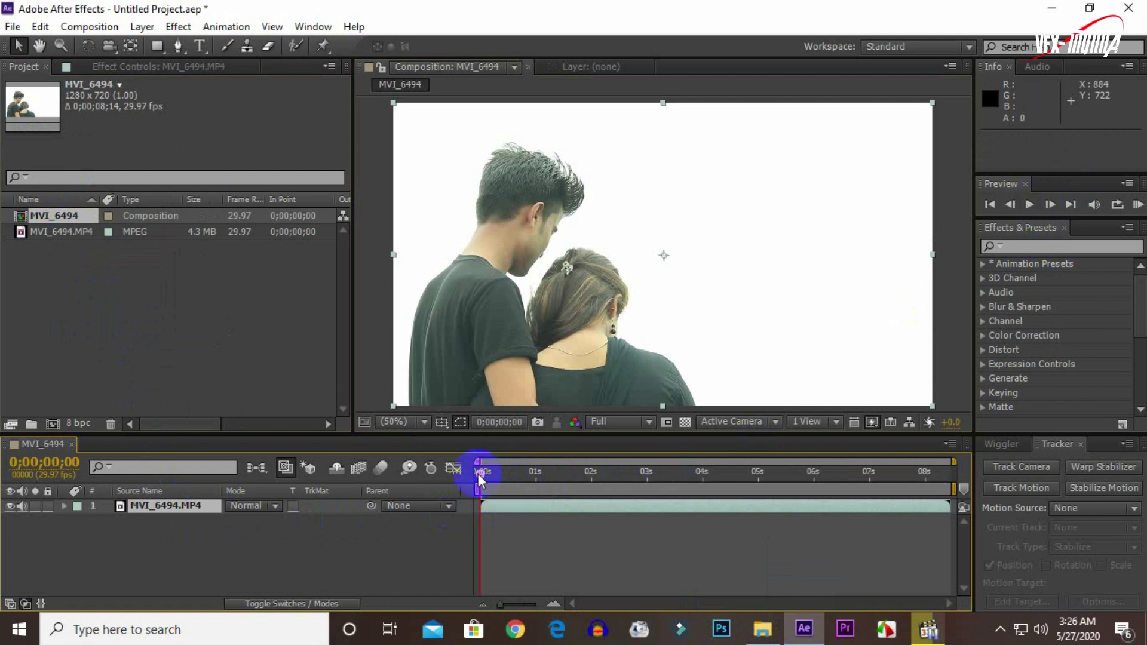
drag(478, 474, 870, 475)
drag(648, 491, 582, 493)
click(570, 506)
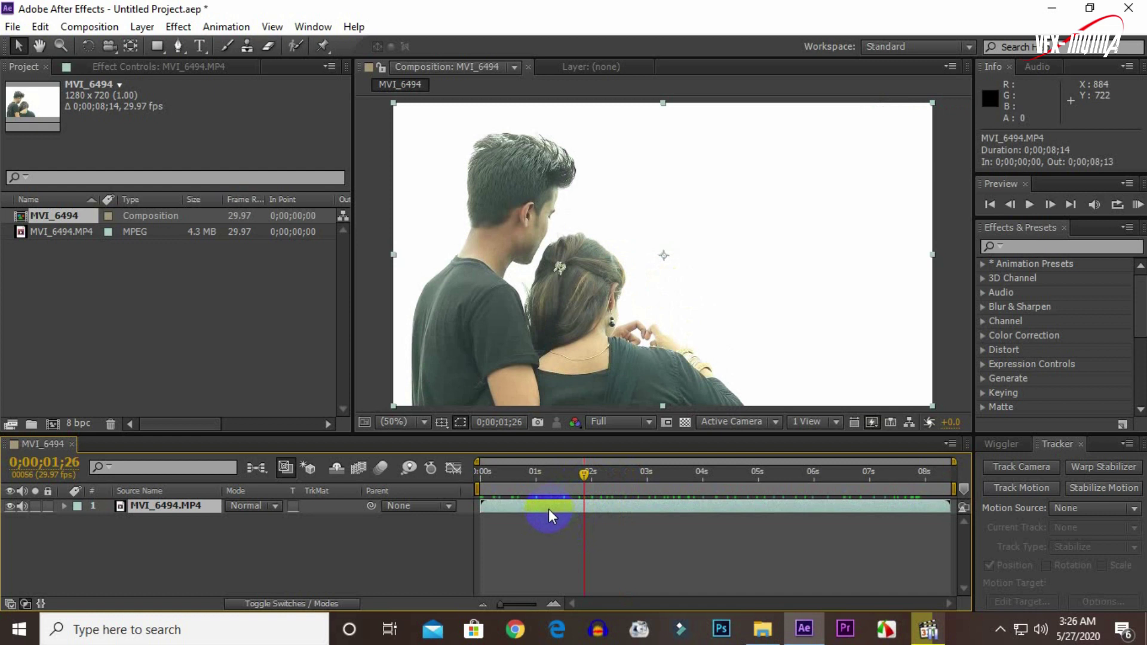
Duplicate the MVI_6494 clip layer and select the top copy.
click(47, 28)
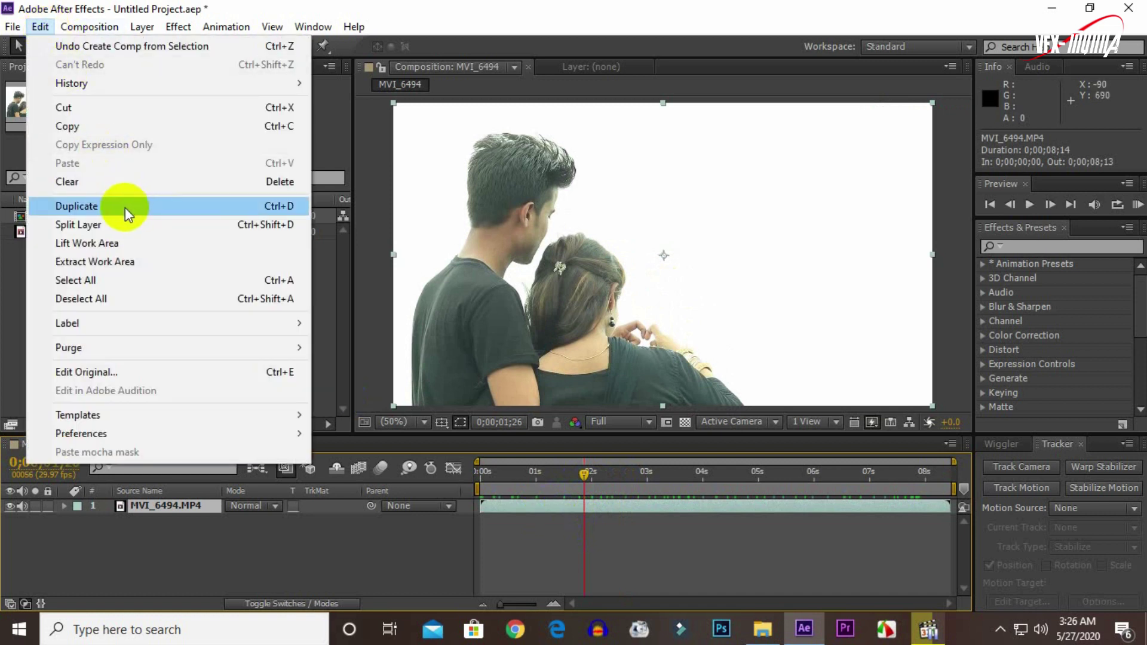
click(288, 209)
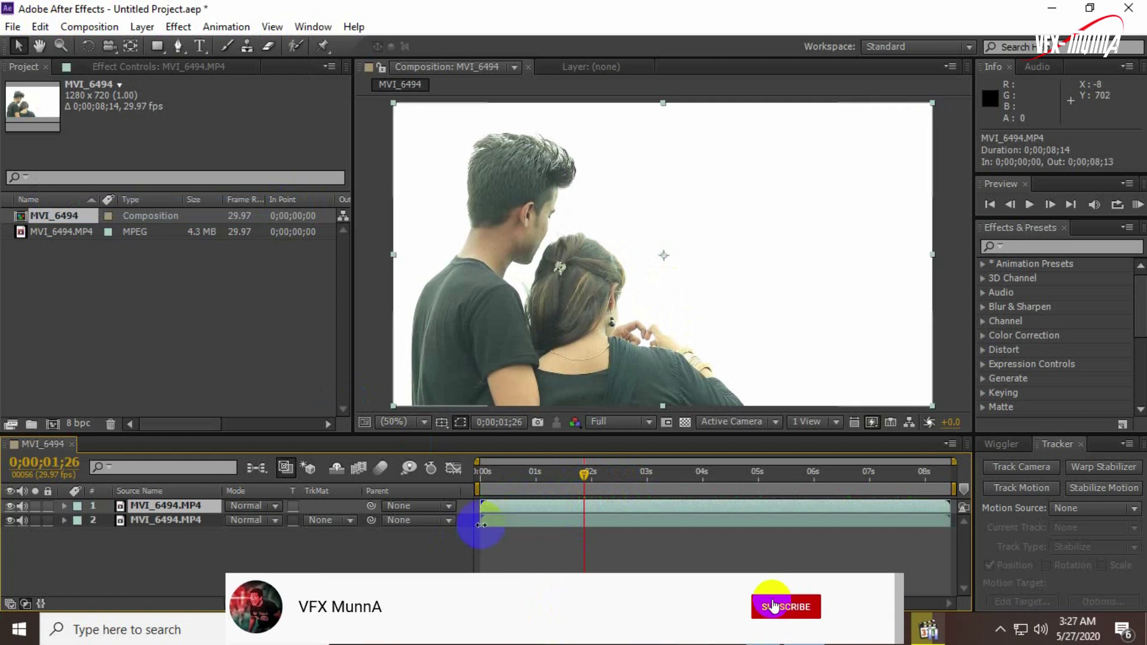
click(195, 506)
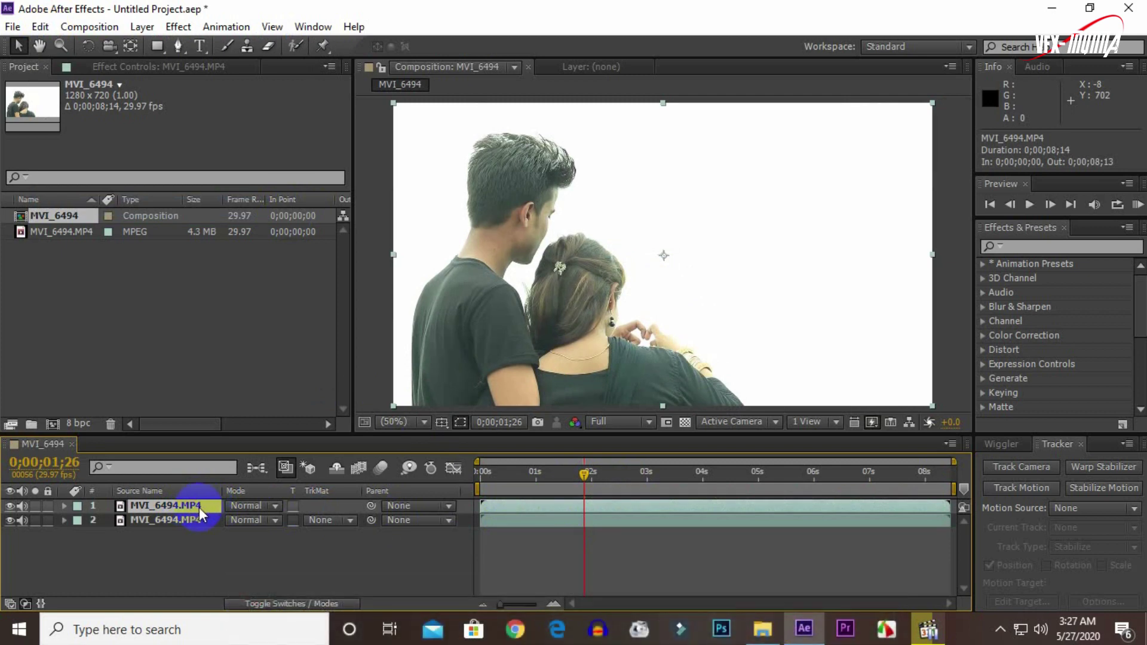
Apply Black & White to the top copy with Reds and Yellows set to -200.
click(180, 27)
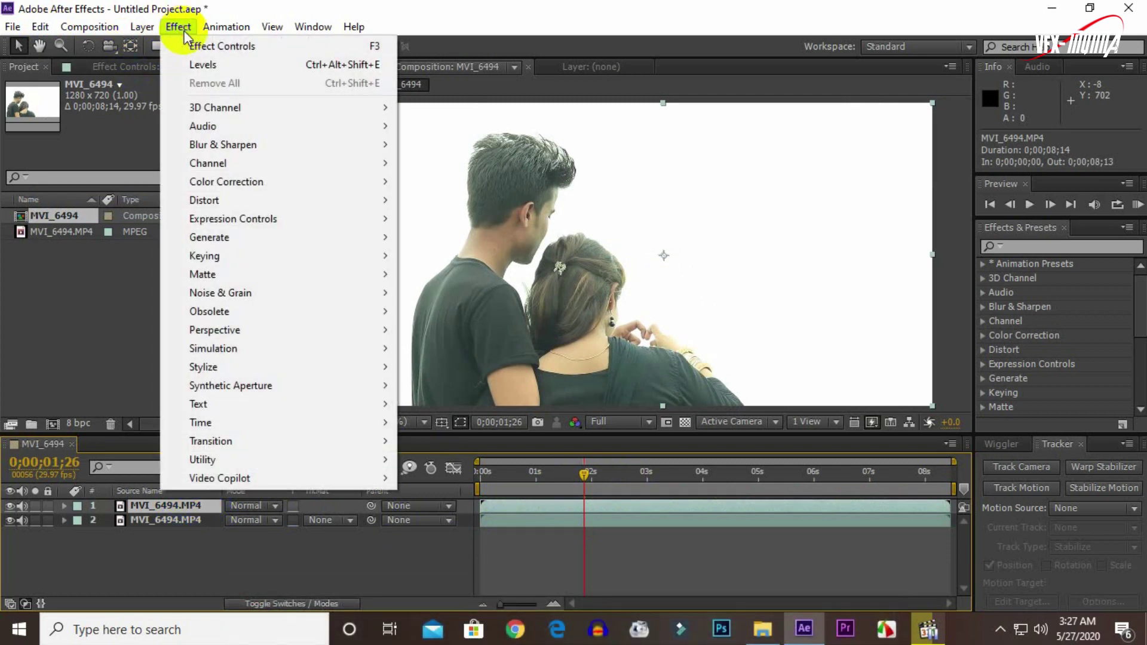
mouse_move(289, 183)
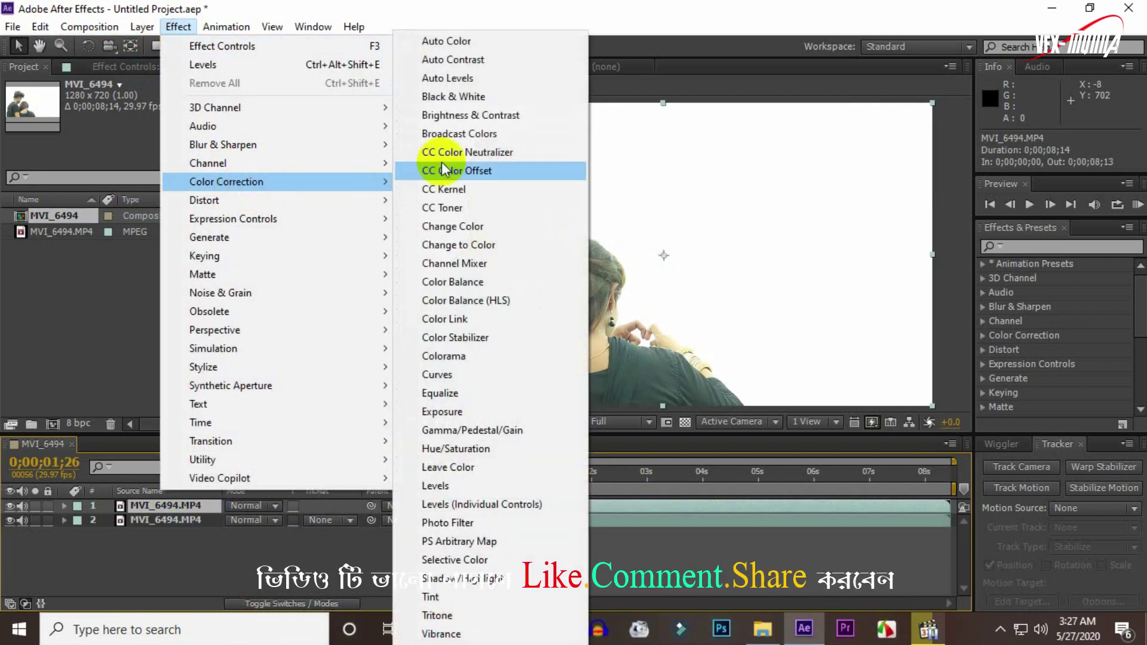
click(449, 100)
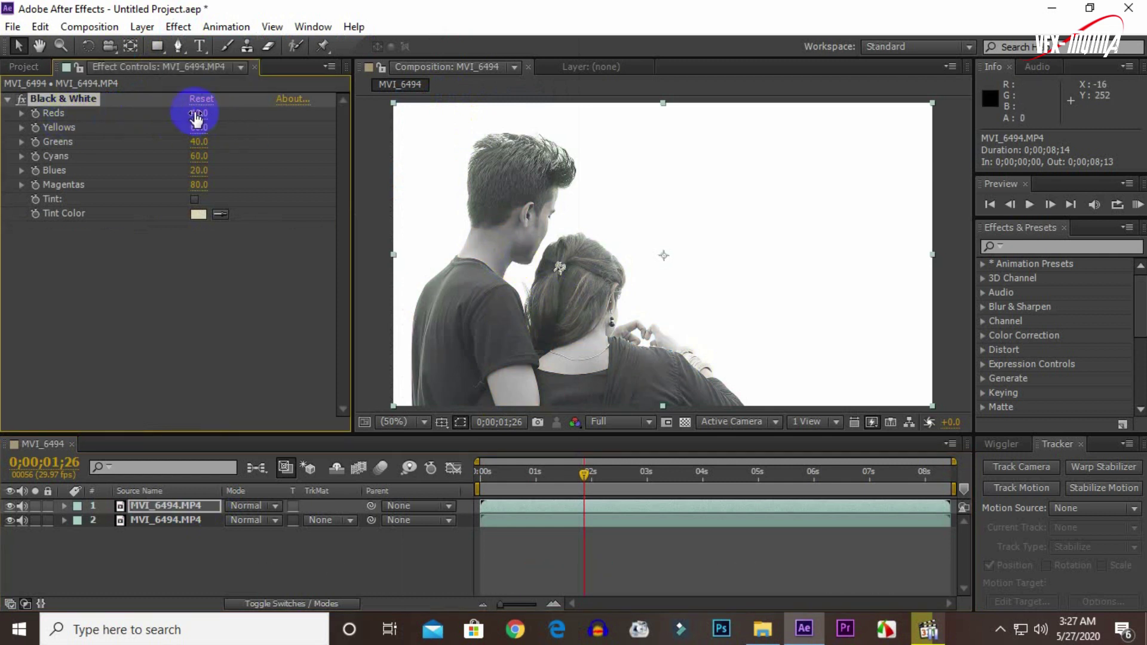
drag(196, 118, 114, 134)
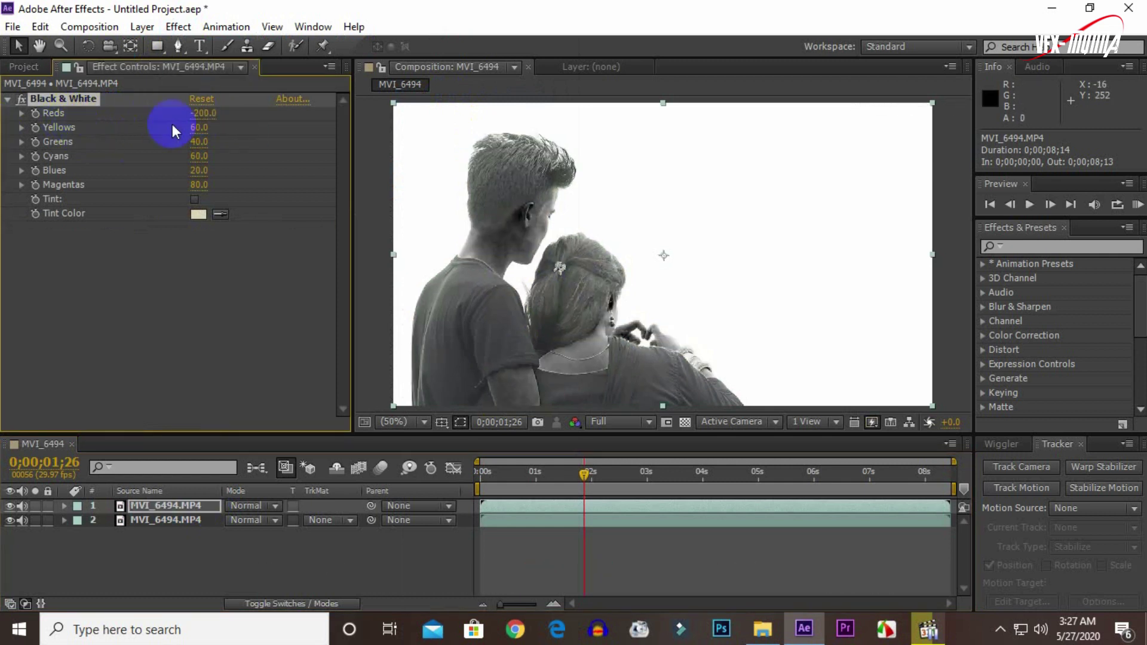
drag(203, 131, 2, 138)
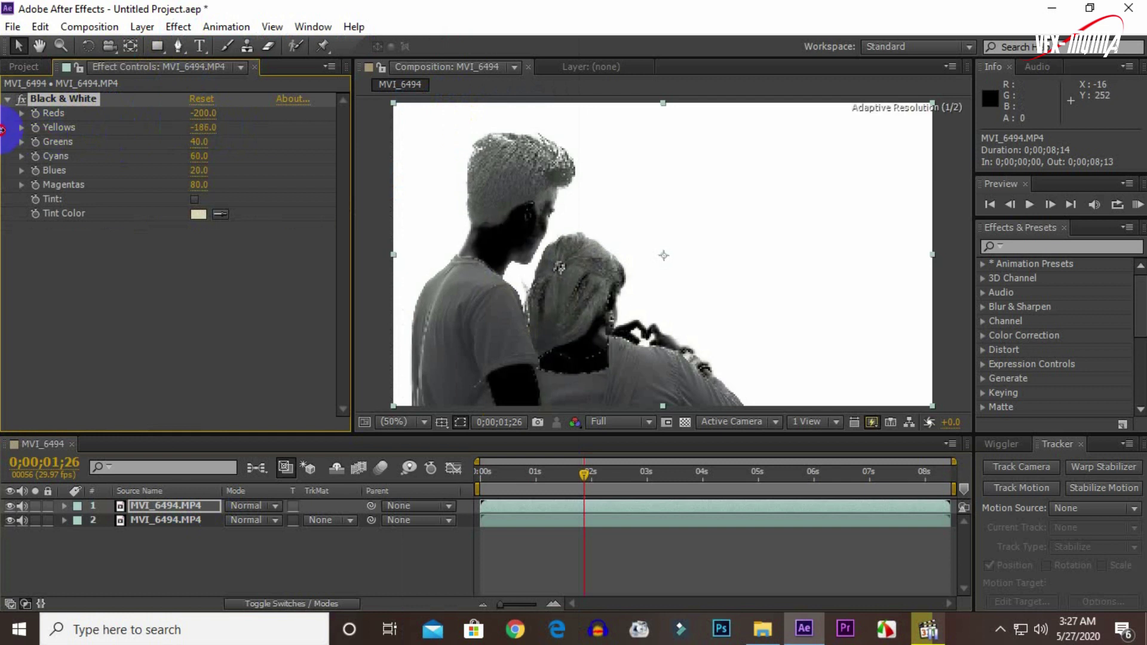
drag(204, 127, 2, 124)
click(210, 129)
Add a Levels effect to the top copy.
click(189, 26)
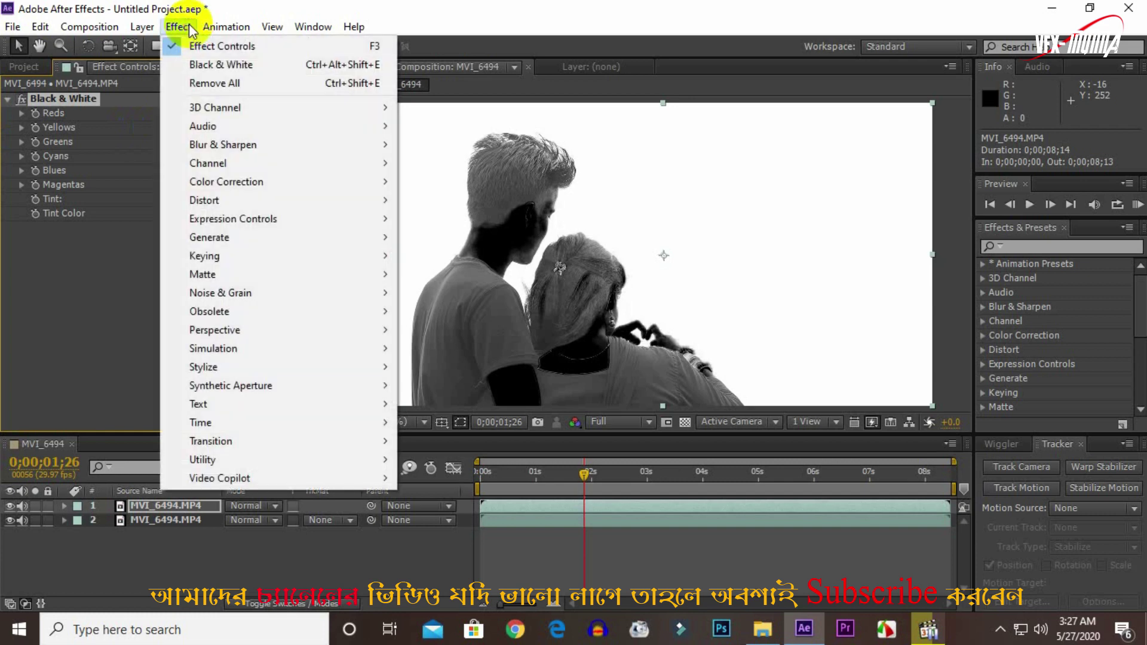
mouse_move(379, 182)
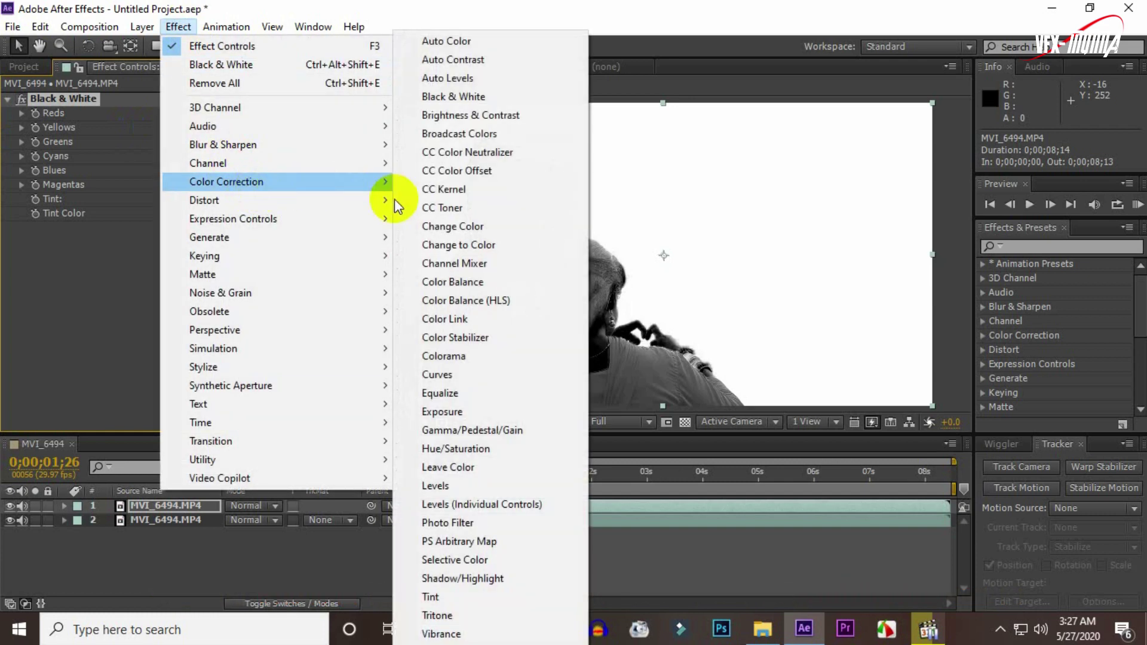
click(441, 487)
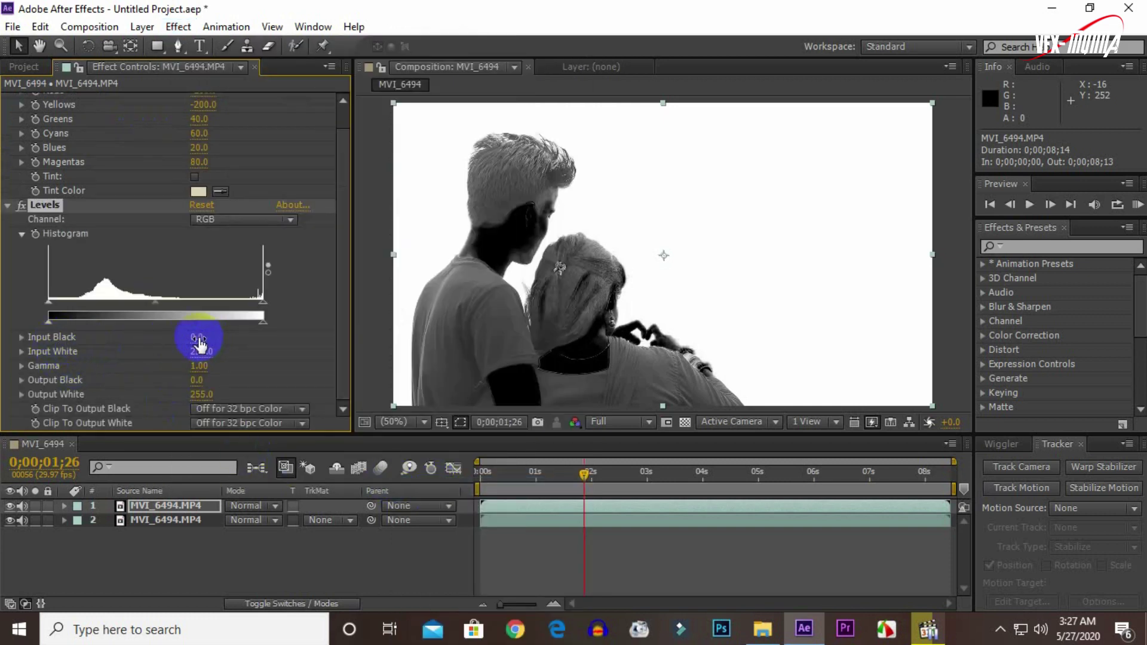
Set Levels Input Black to 183.6 and Input White to 186.2 for a black silhouette.
drag(195, 336, 255, 334)
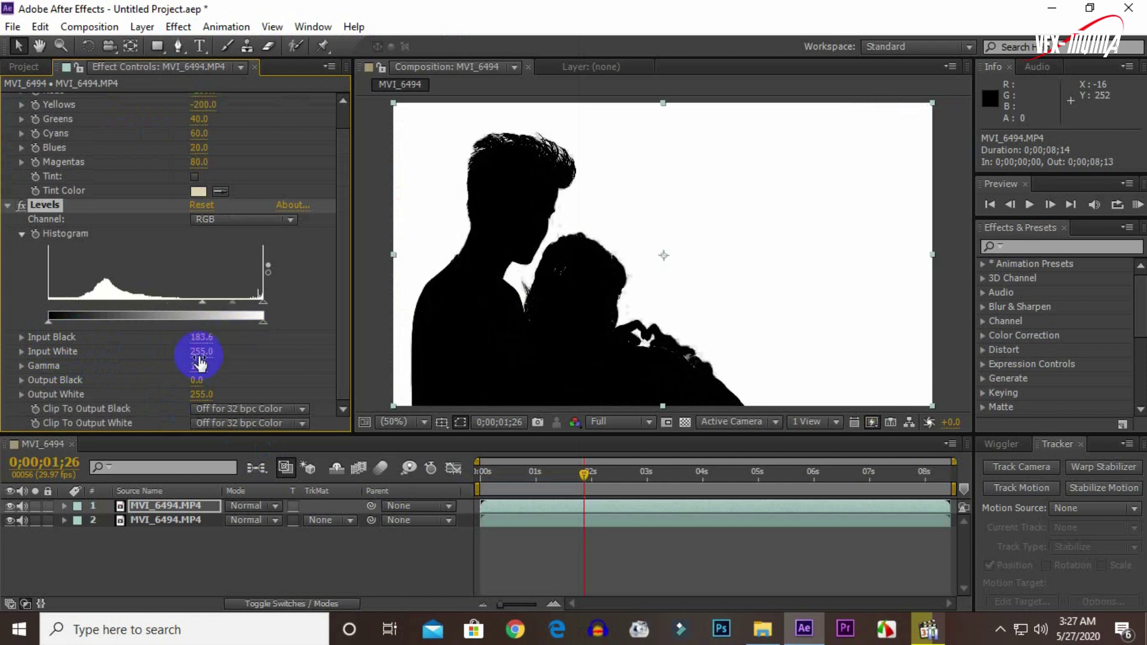
drag(199, 361, 177, 353)
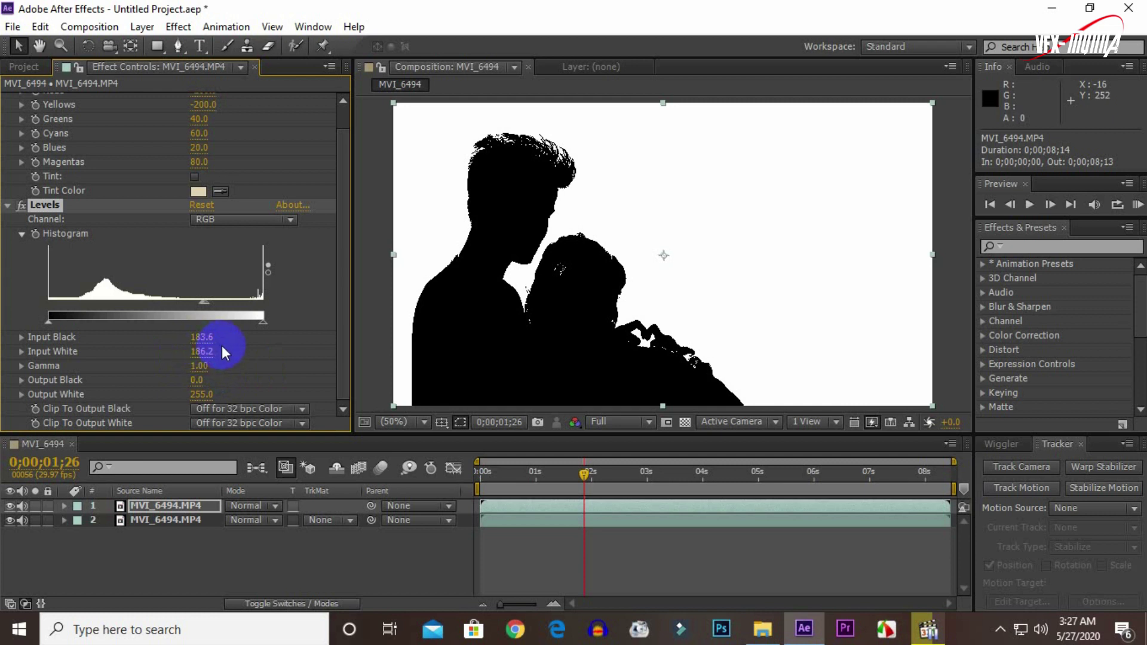
click(22, 67)
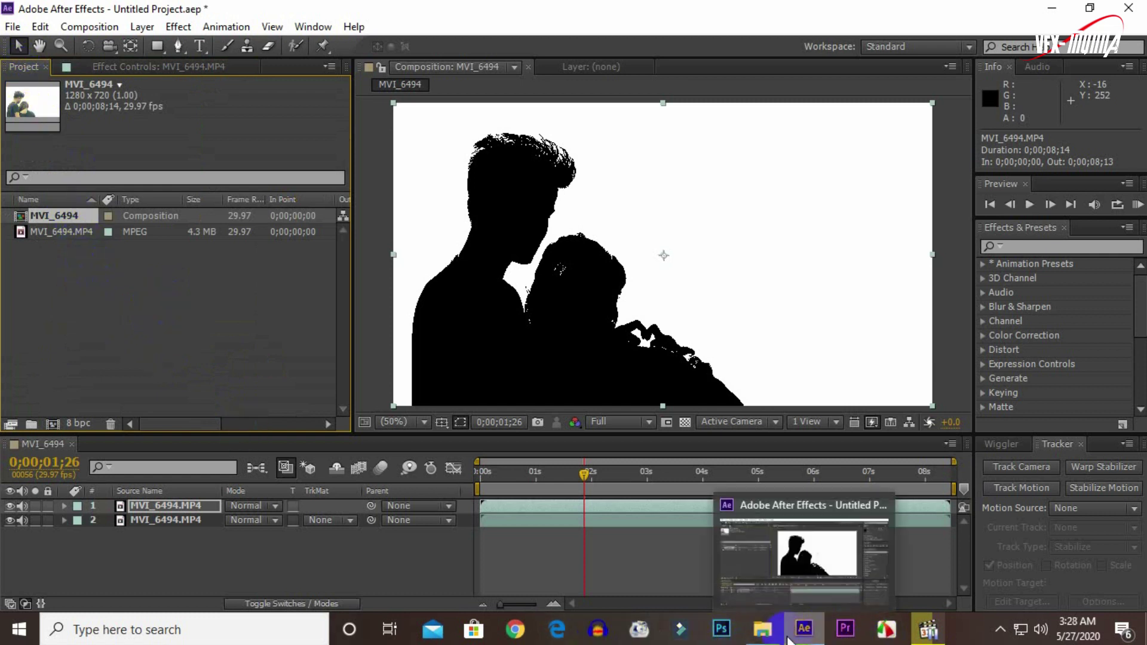
Import the night-sky background video and moon_PNG51.png from the footage folder into the project.
mouse_move(770, 608)
click(774, 588)
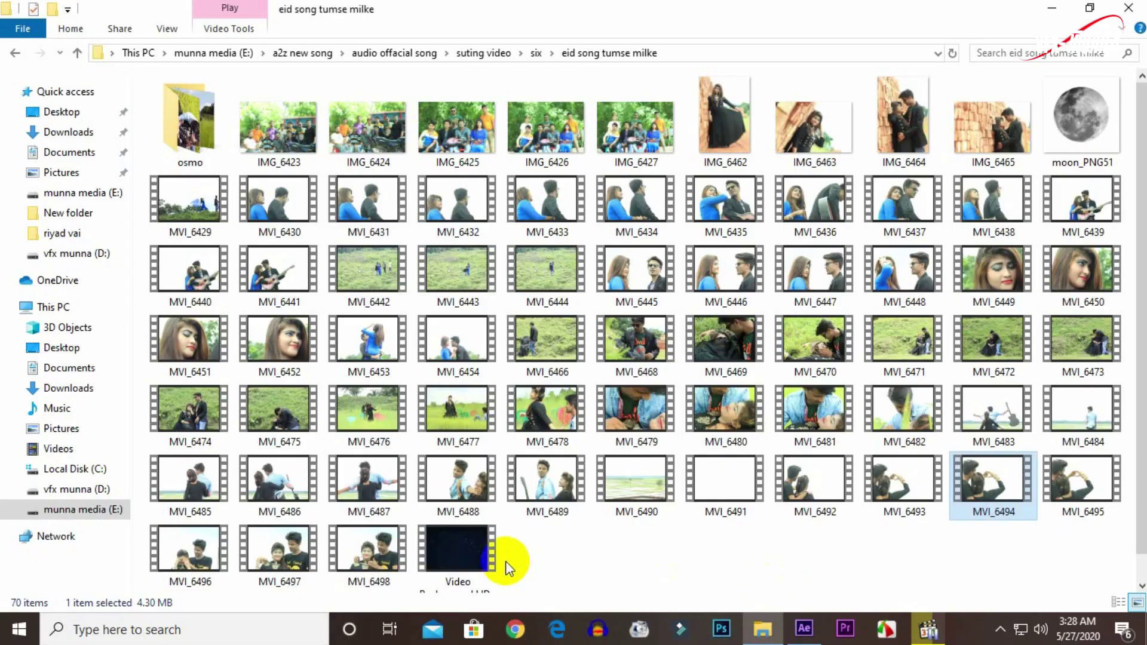
click(456, 553)
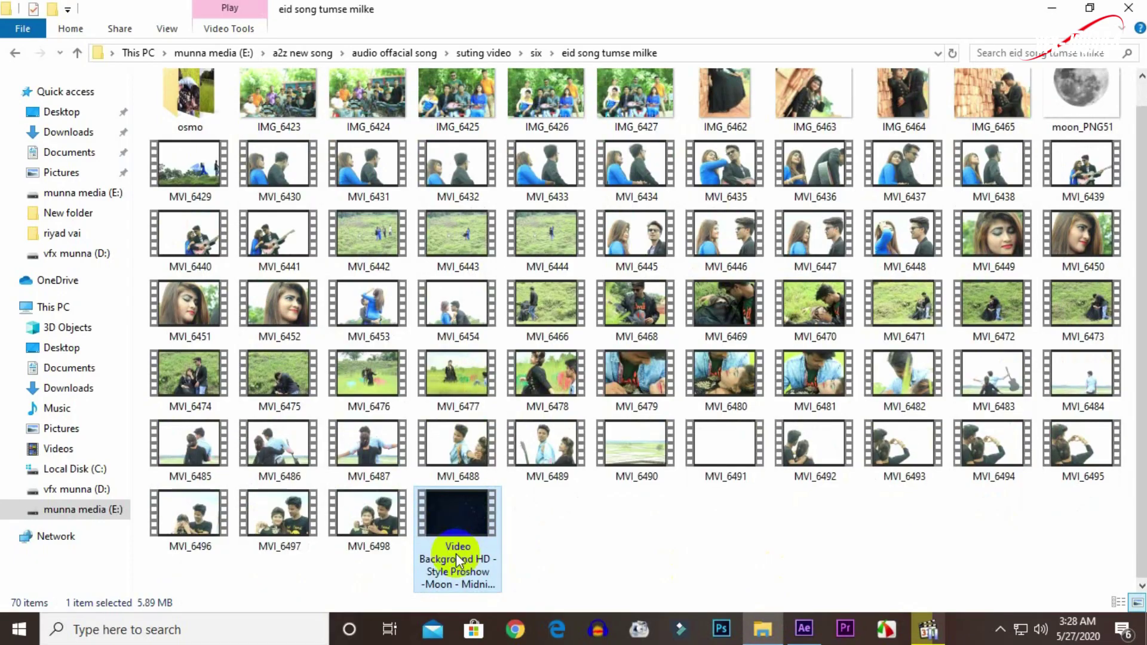
ctrl+click(1074, 91)
drag(464, 540, 180, 349)
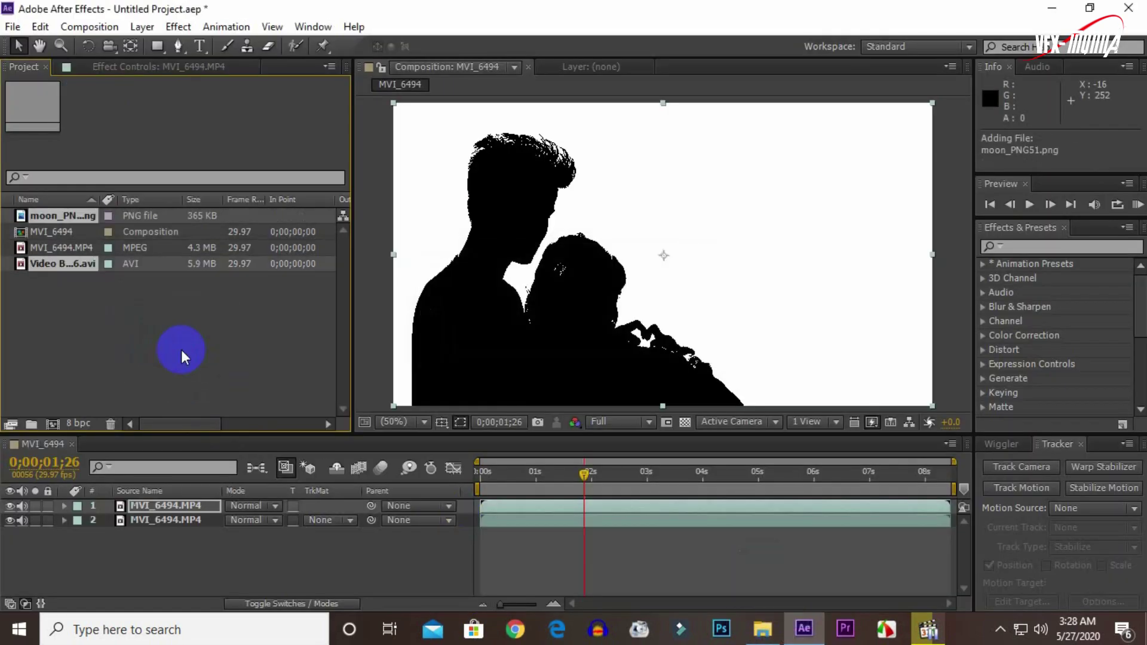
Drag the night-sky video from the Project panel toward the composition timeline.
click(146, 314)
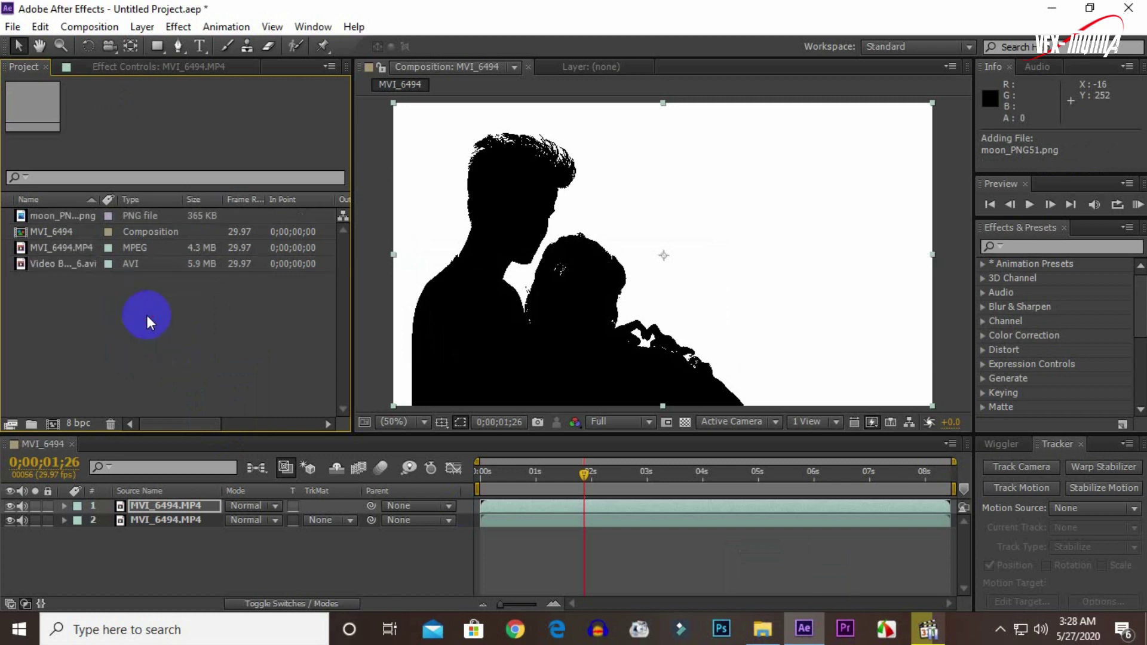
click(45, 263)
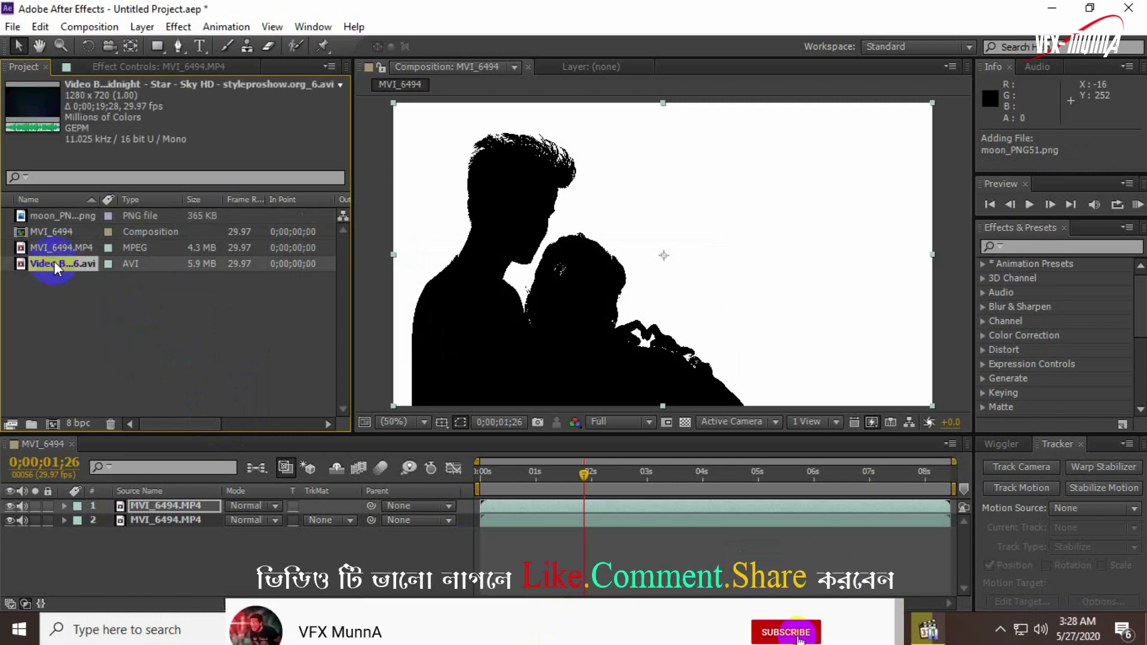
drag(55, 264, 167, 506)
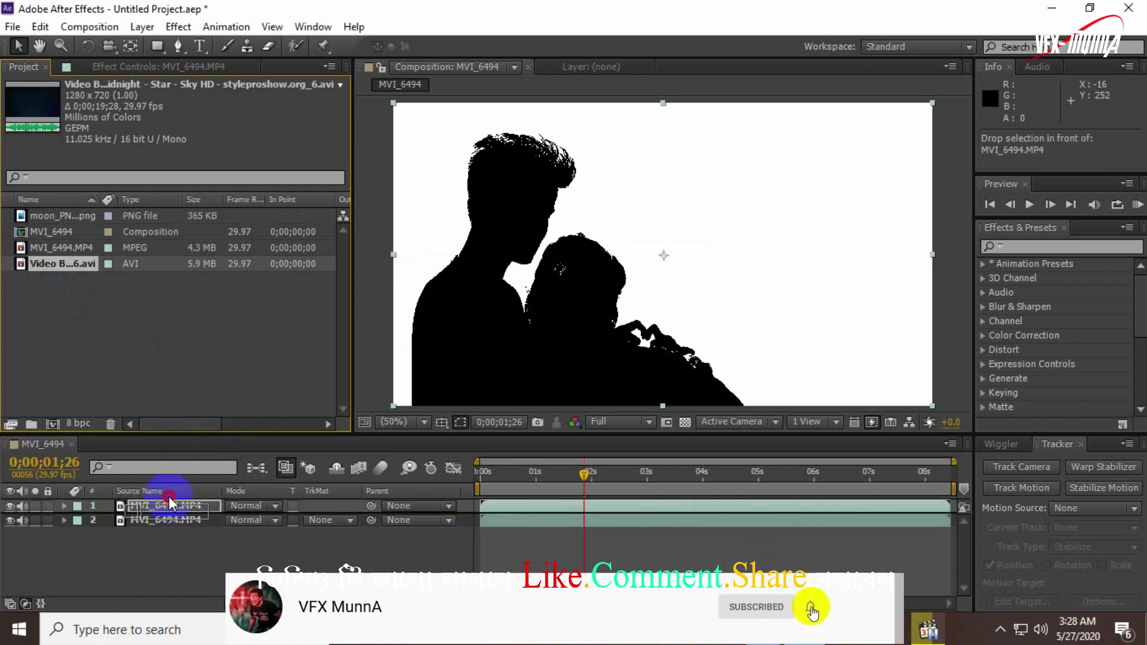
Drop the sky video as layer 2 between the couple copies and show the Mode/TrkMat columns.
drag(169, 501, 175, 510)
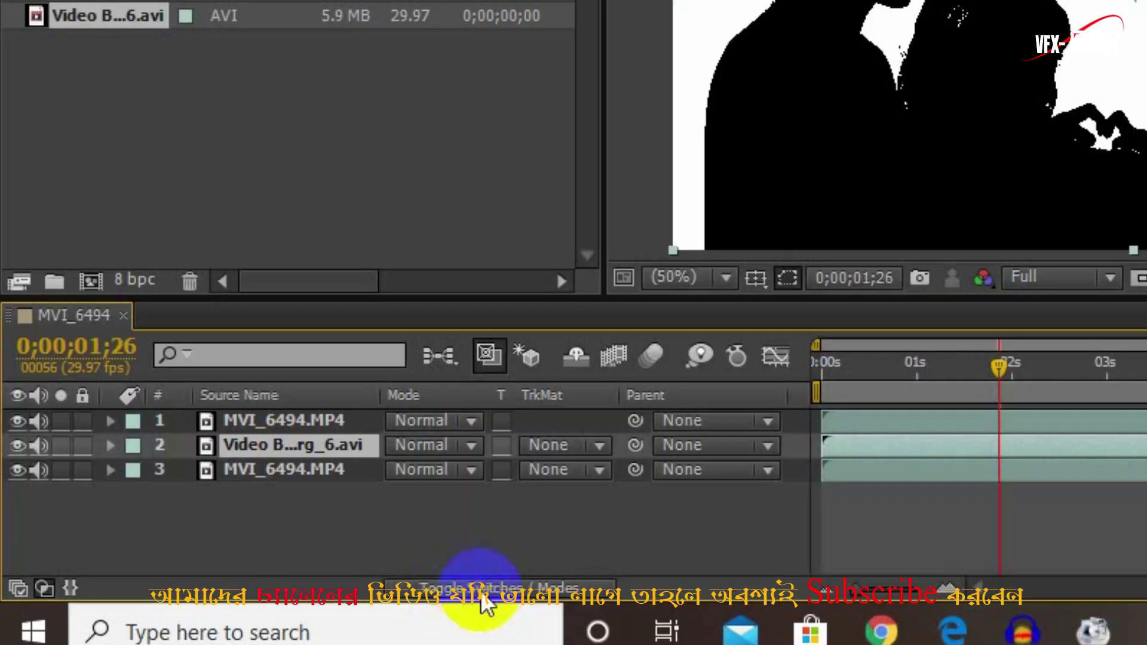
click(482, 590)
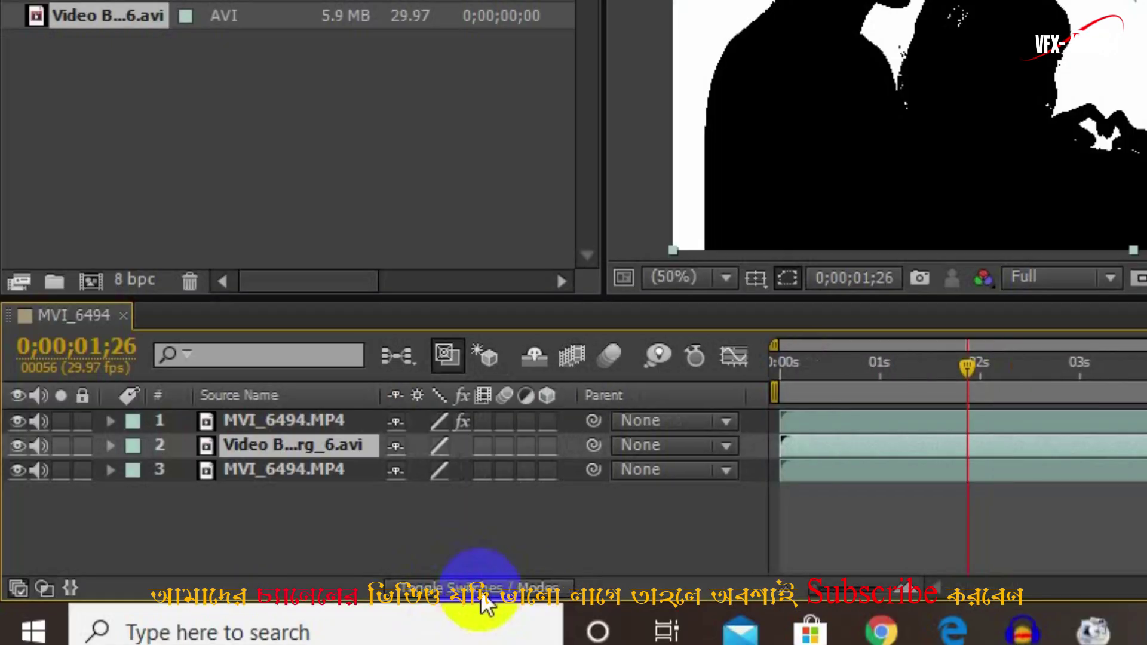
click(480, 590)
click(480, 590)
click(480, 590)
click(480, 590)
click(480, 590)
click(480, 590)
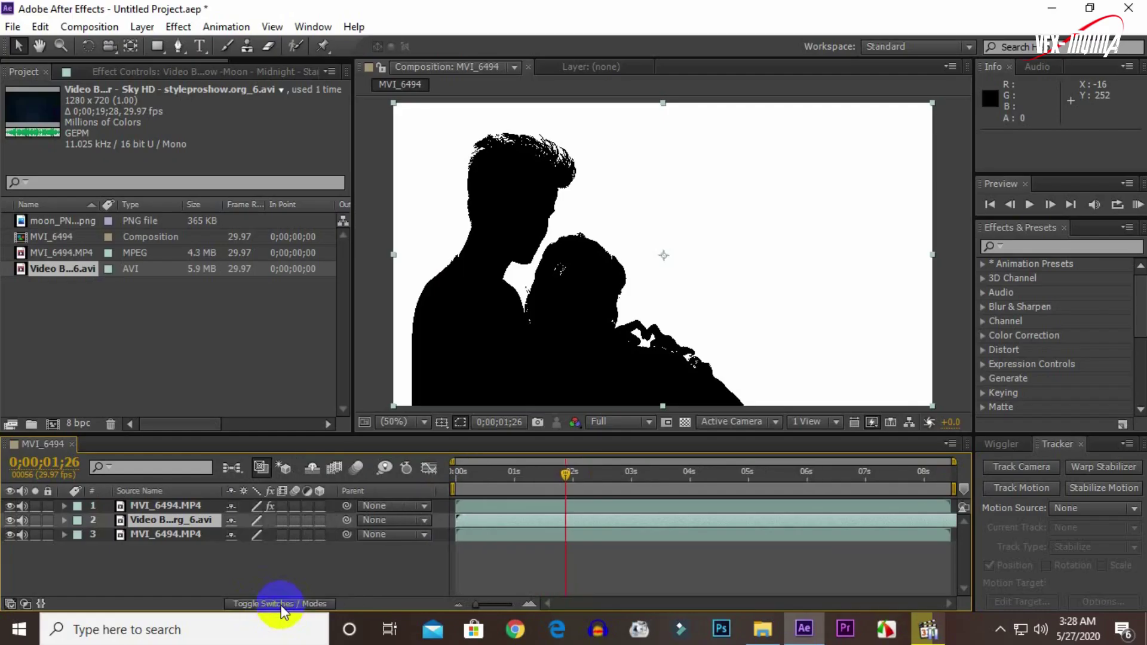
click(281, 604)
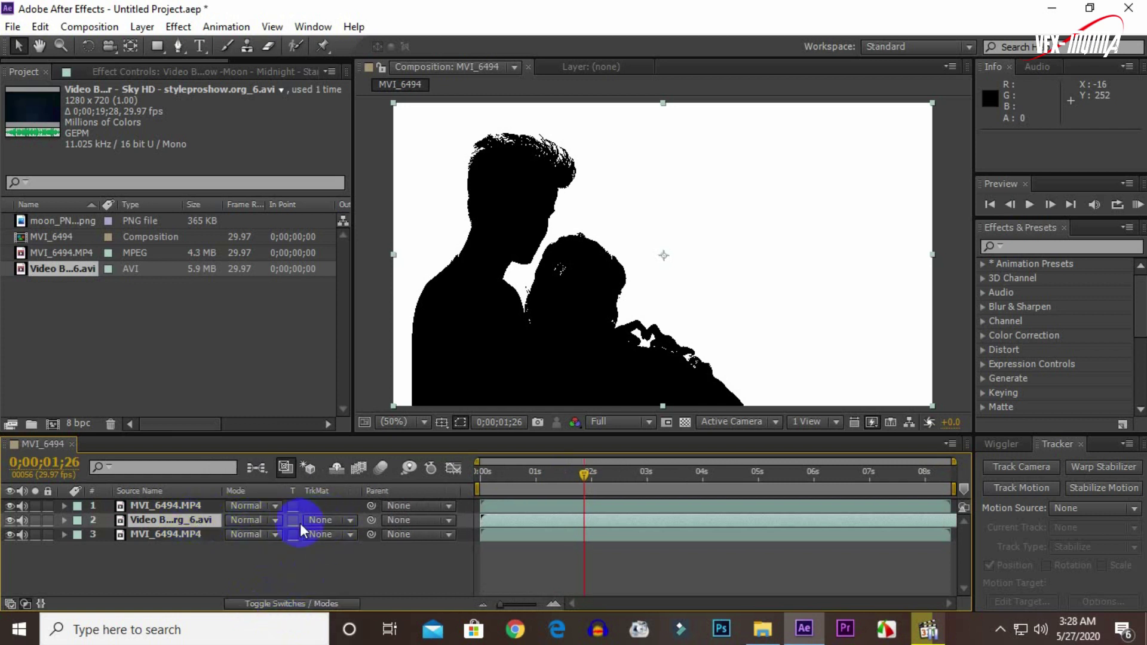
Set layer 2's track matte to Luma Matte "MVI_6494.MP4" and preview the composite.
click(325, 520)
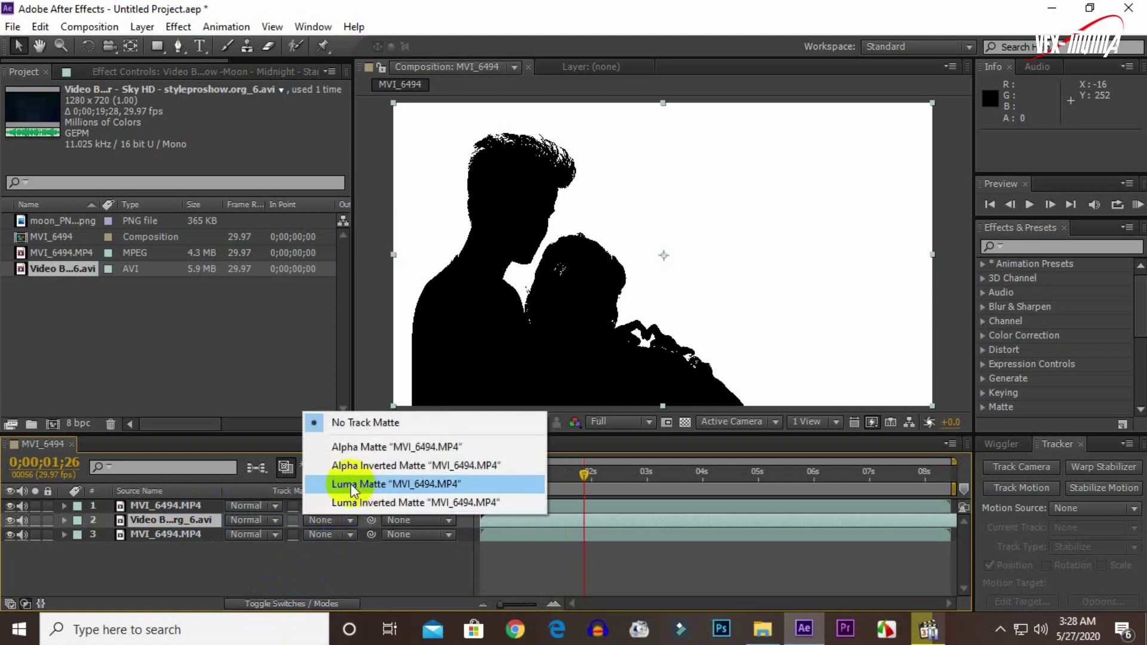
click(408, 485)
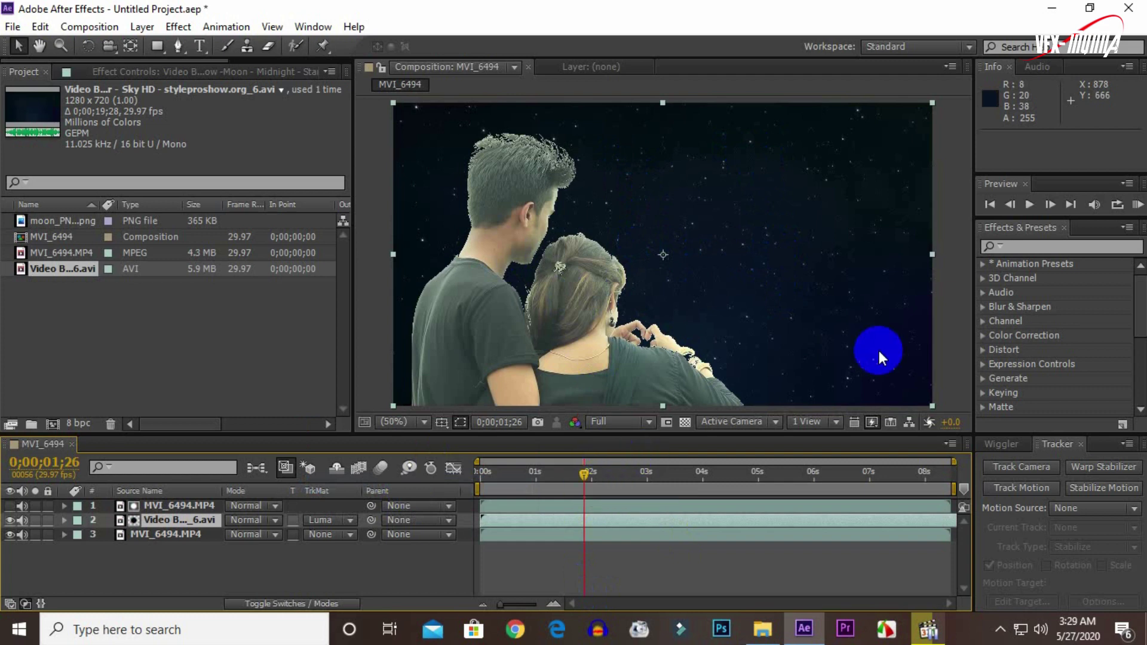
click(1027, 207)
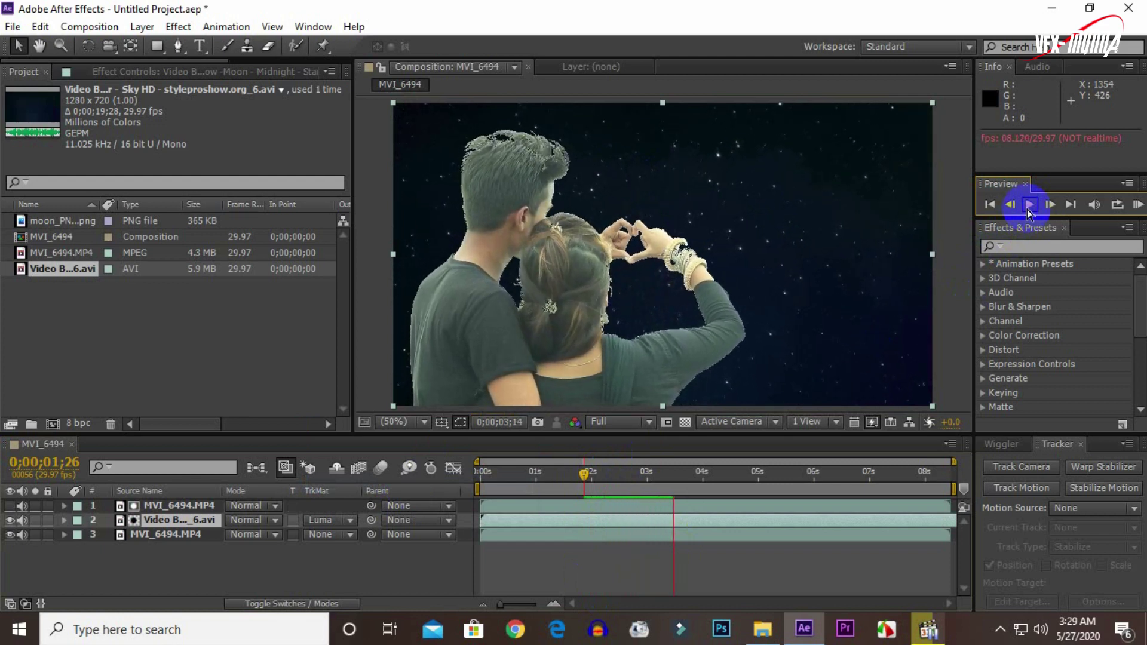
click(1028, 205)
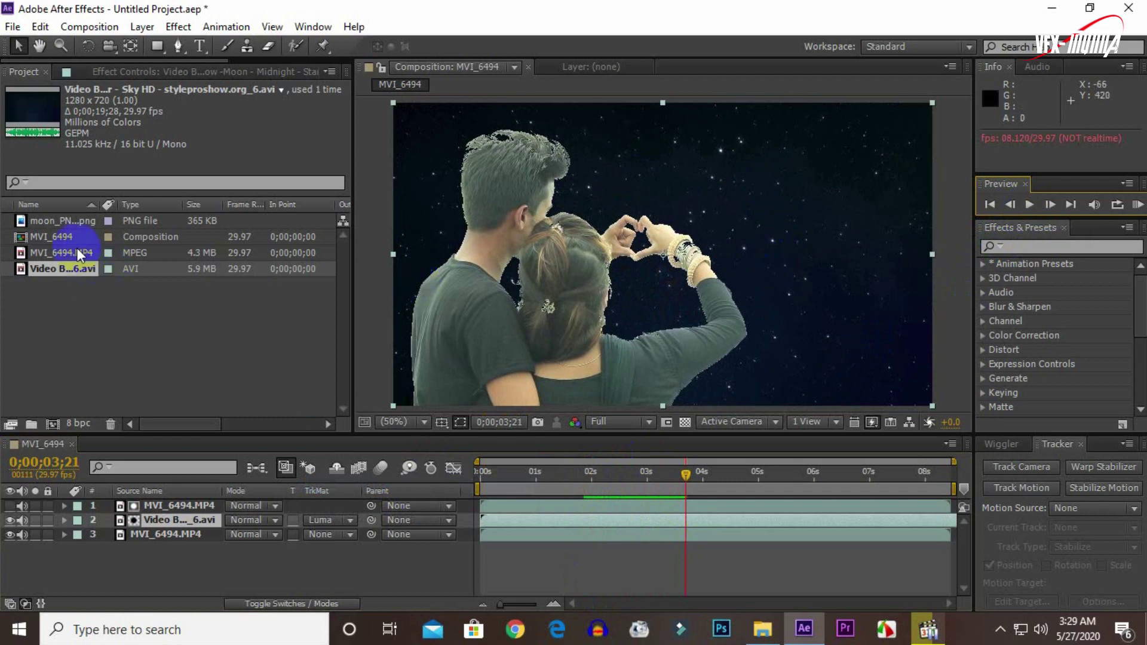
click(71, 221)
Add moon_PNG51.png as the top layer and scale it down to about 18%.
drag(54, 220, 171, 500)
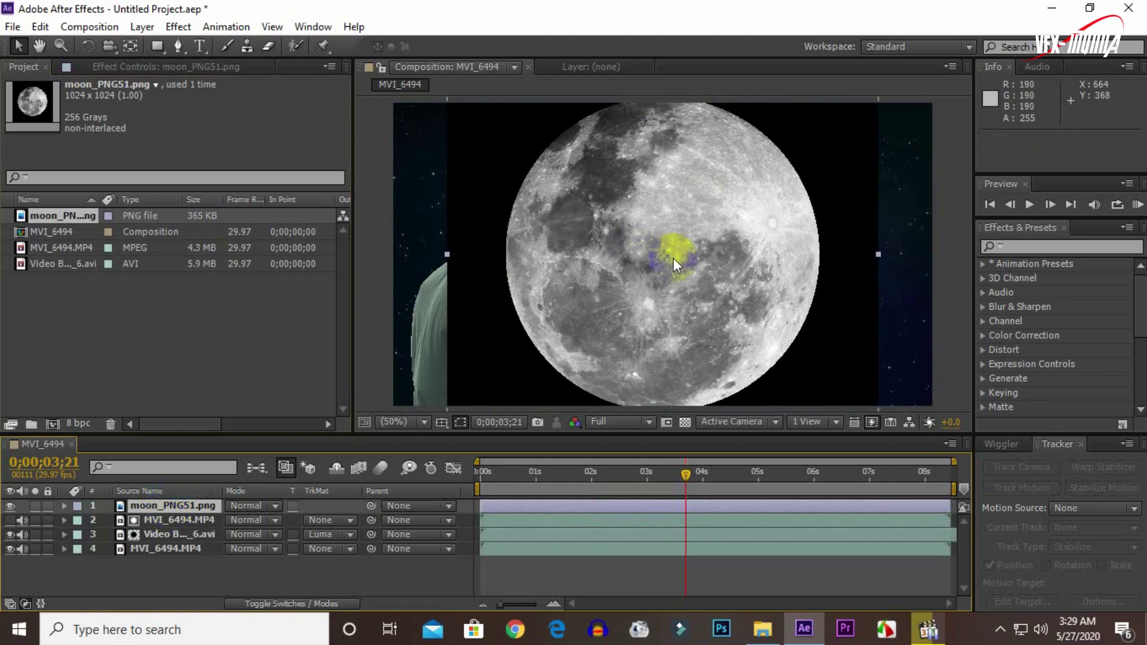
scroll(854, 234, down, 1)
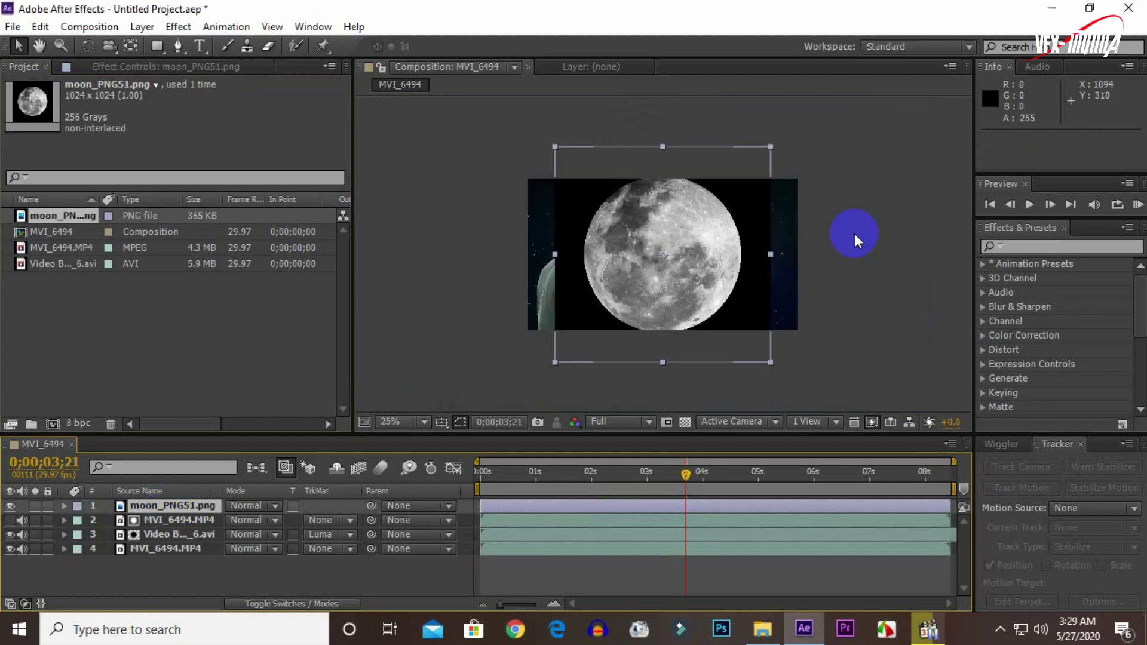
click(733, 285)
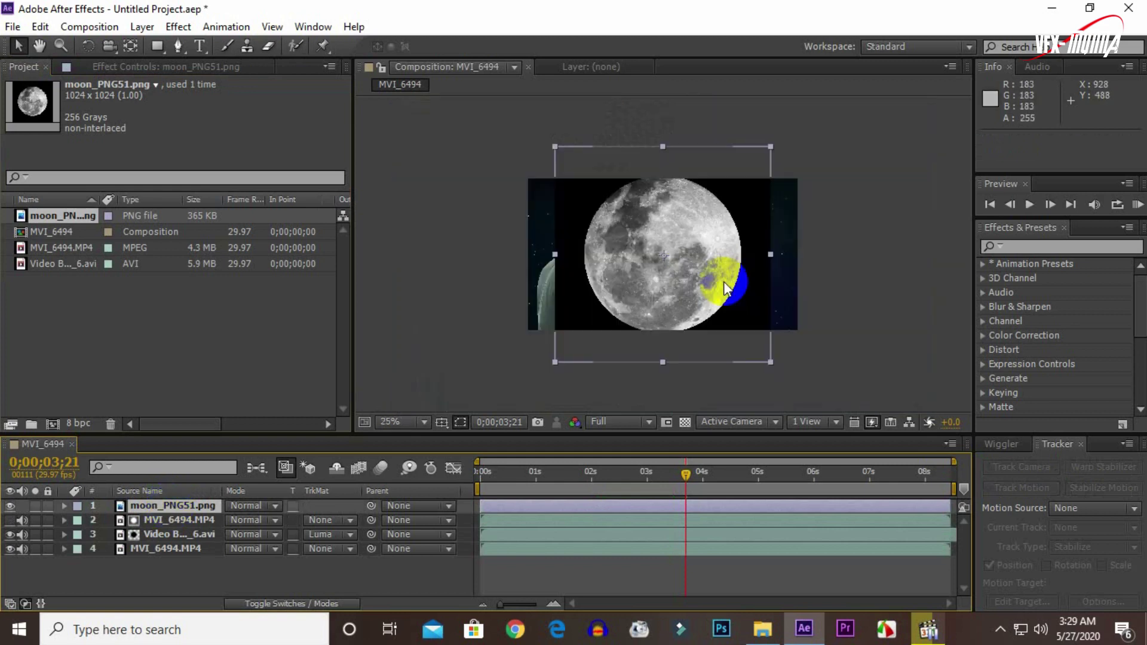
click(774, 381)
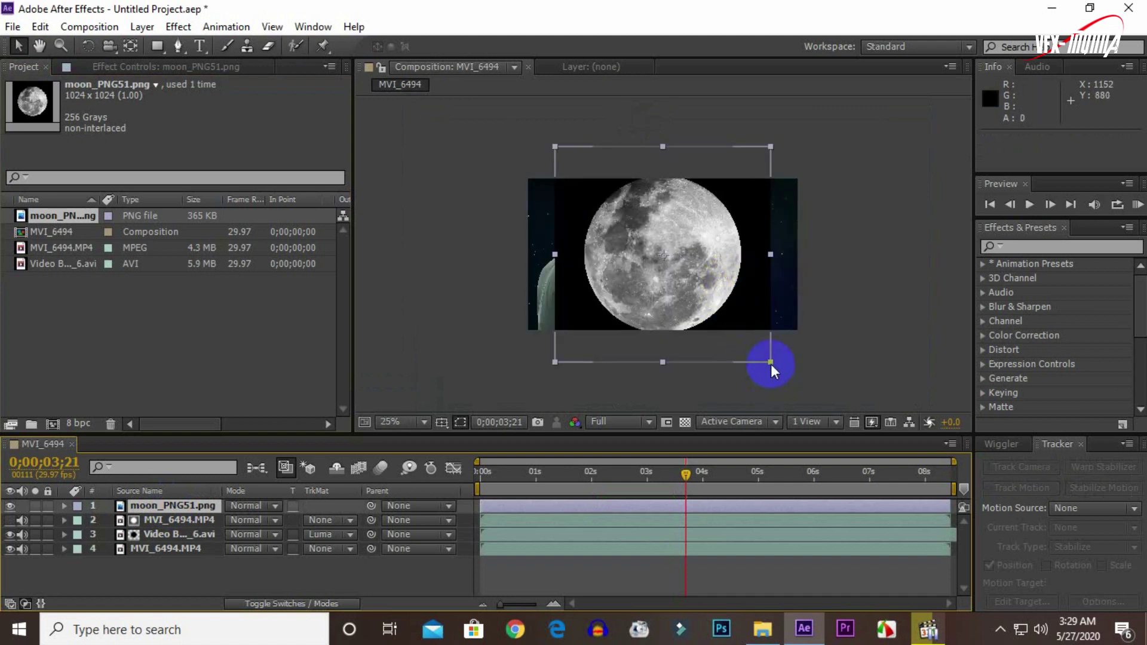
drag(770, 363, 700, 281)
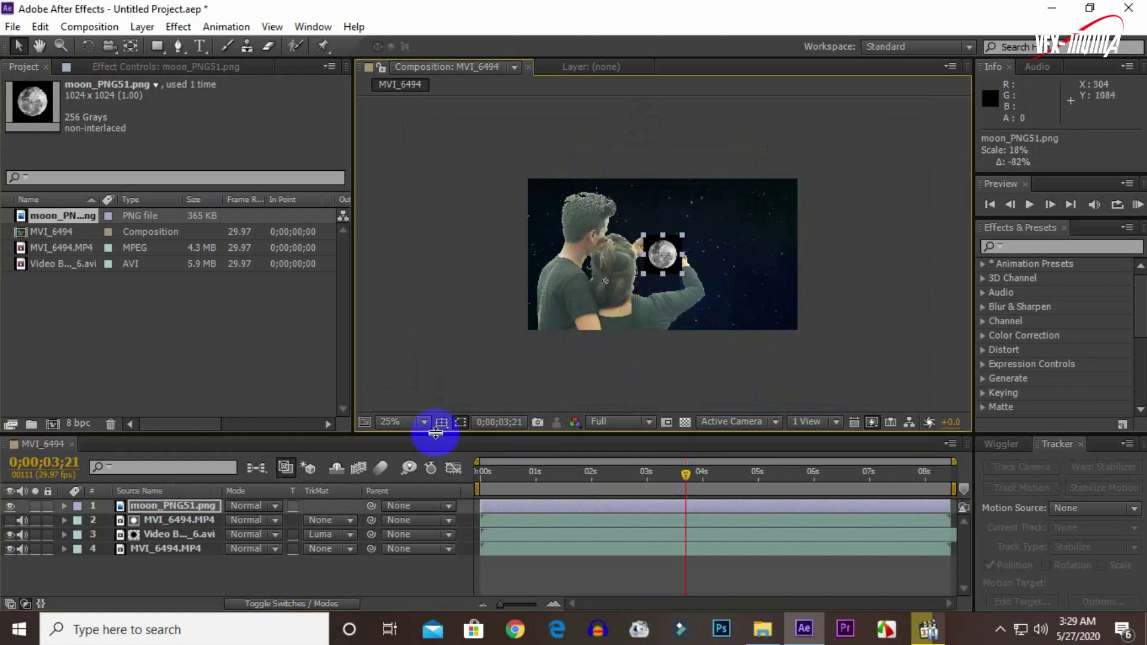
Move the moon above the couple's raised hands and set its blend mode to Screen.
click(388, 421)
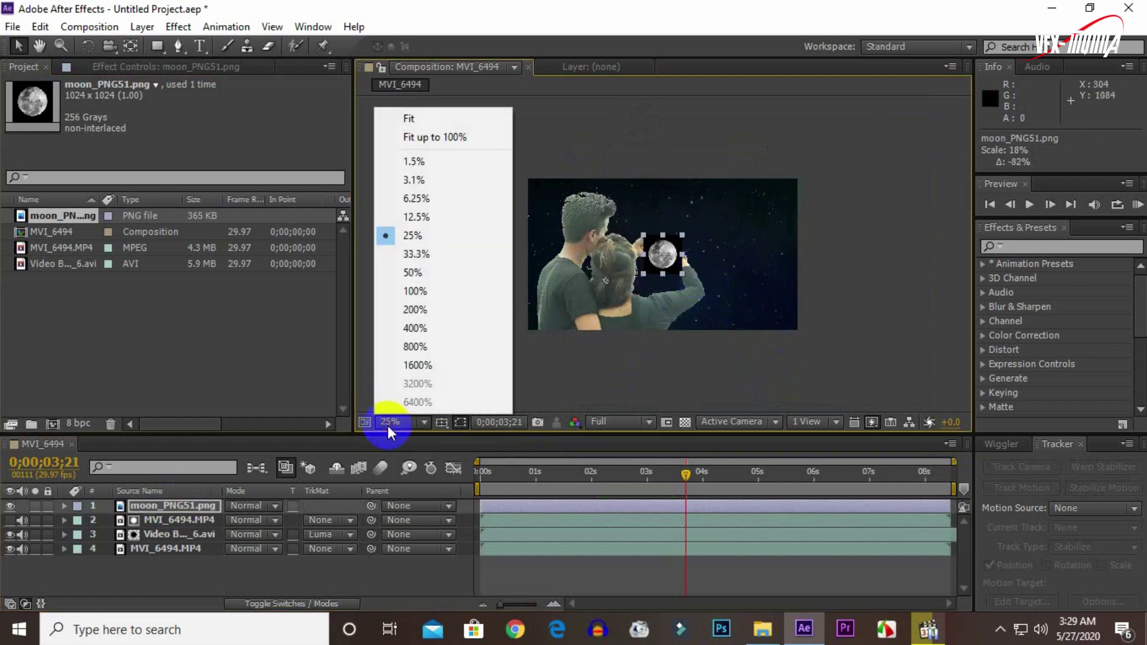
click(428, 124)
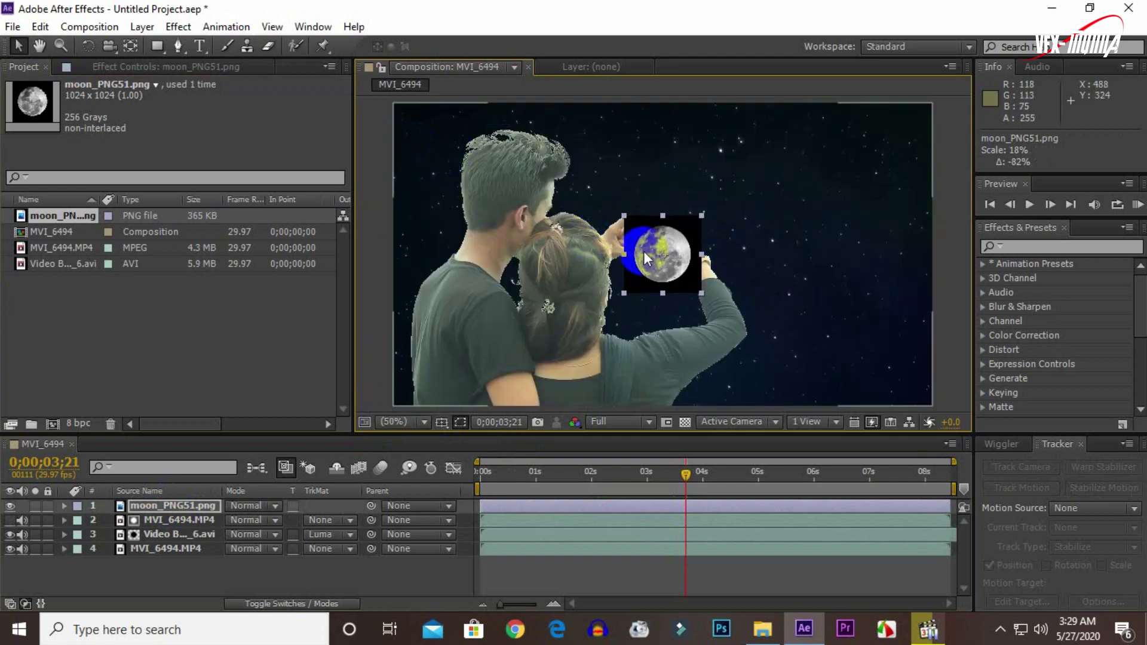
drag(671, 249, 606, 157)
click(678, 146)
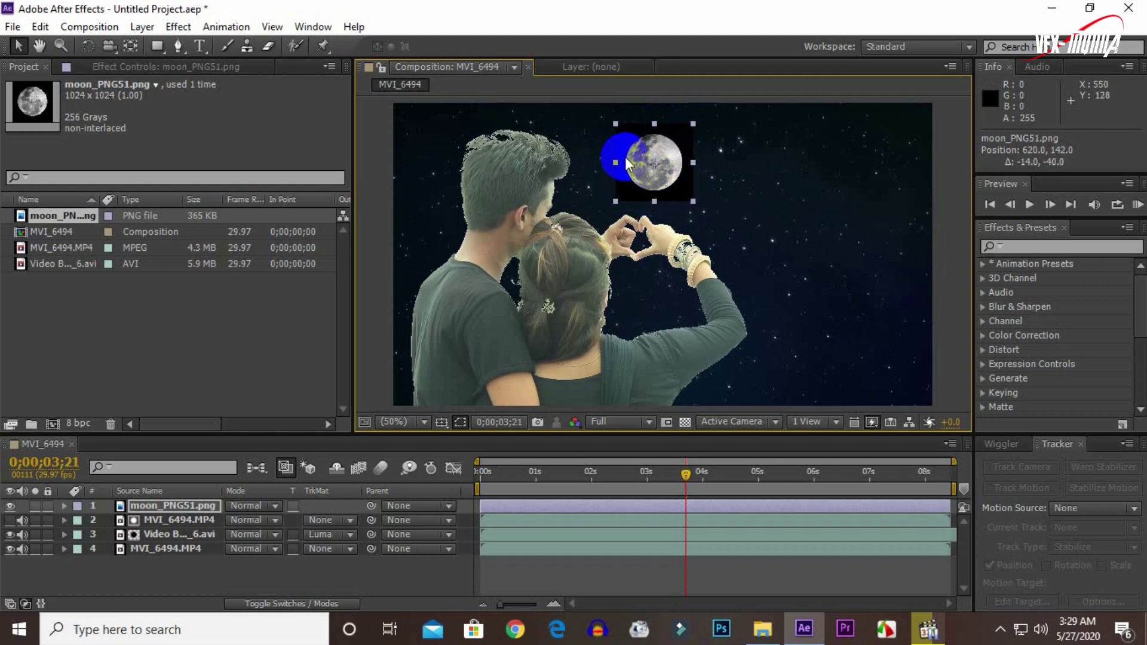
click(249, 510)
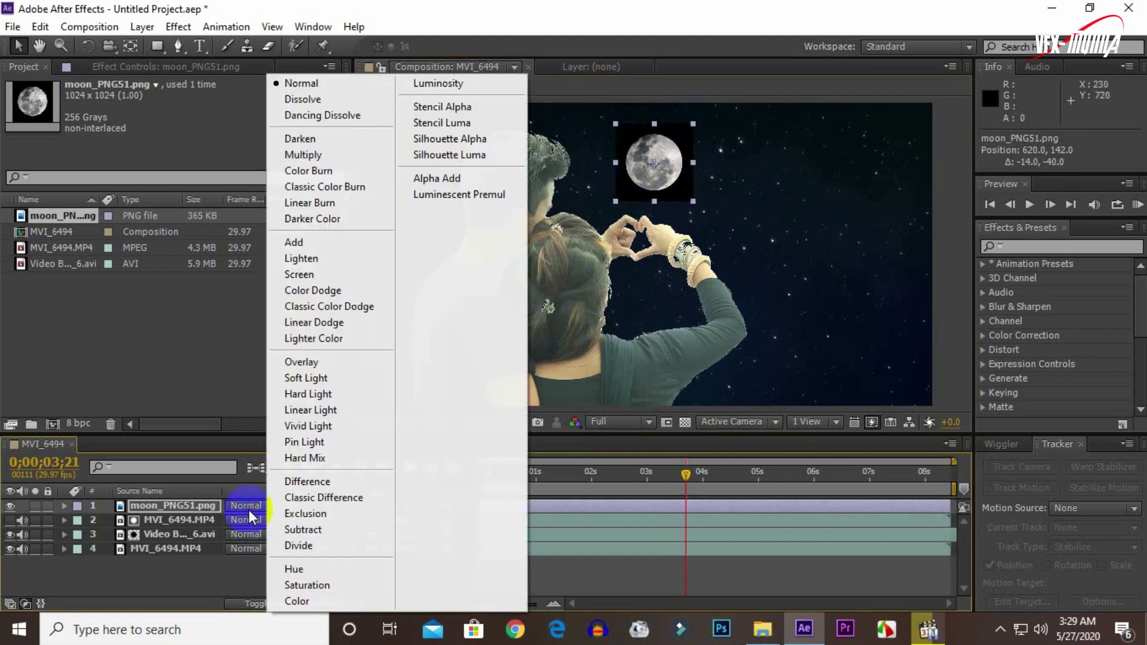
click(310, 277)
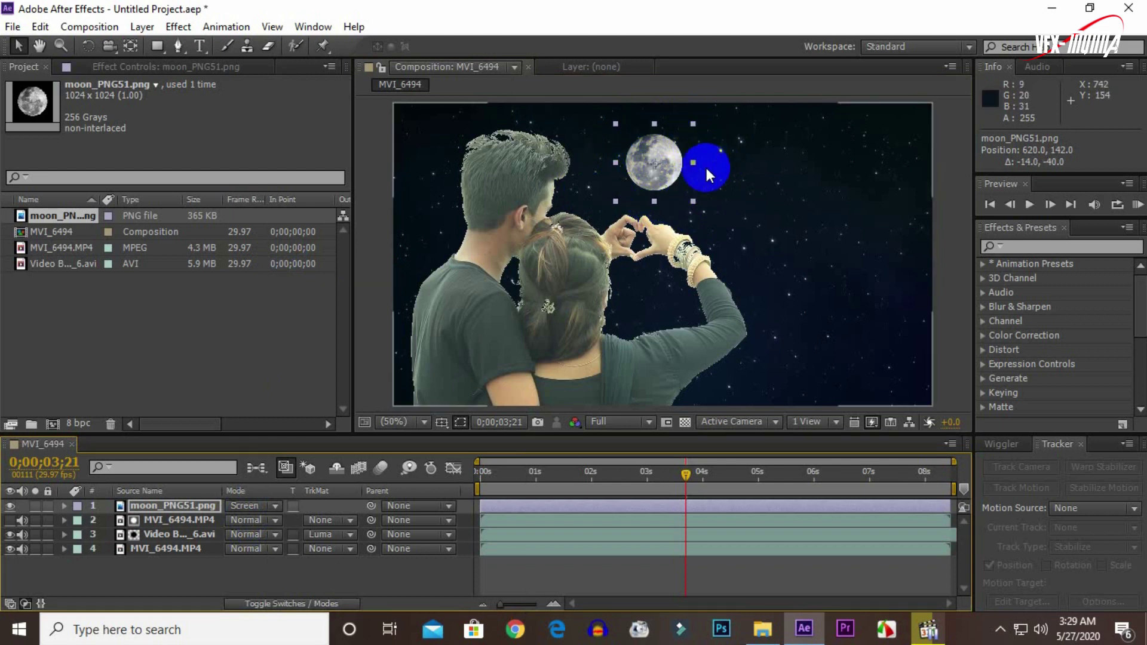
Create a pure white (FFFFFF) 1280×720 solid, White Solid 1, on top of the stack.
click(349, 576)
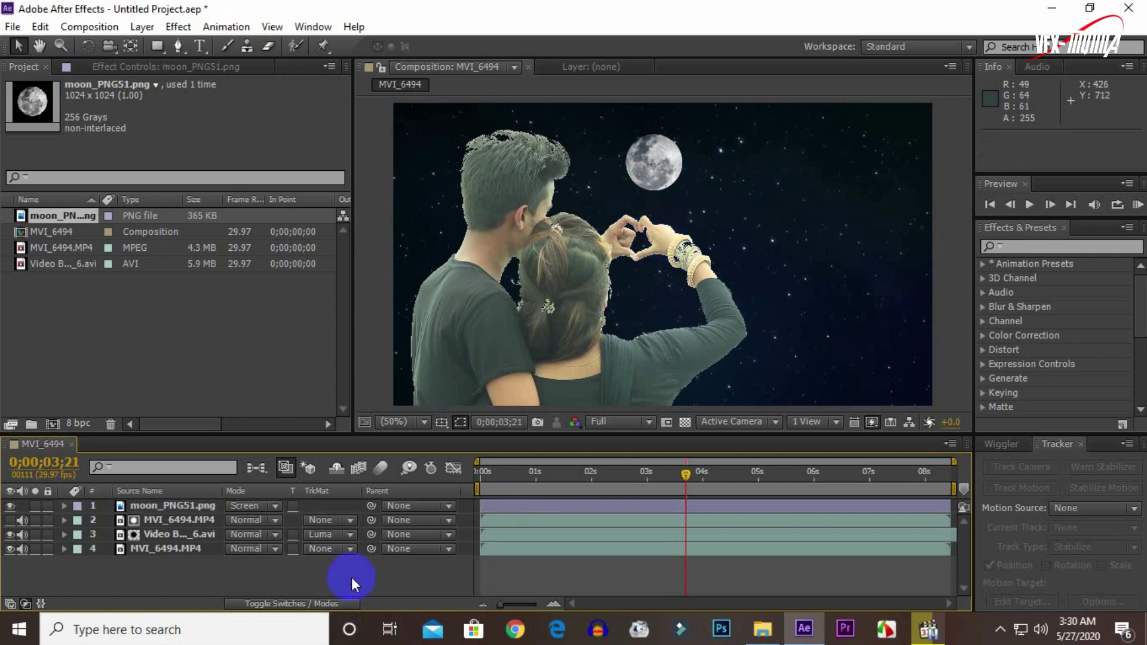
right_click(361, 572)
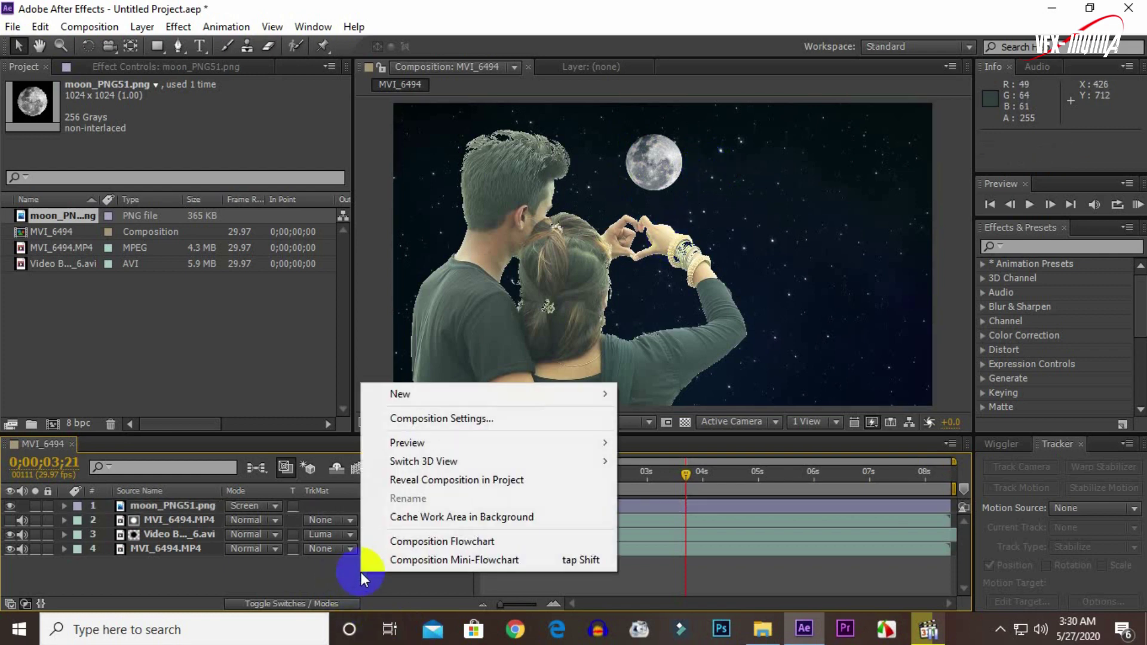
mouse_move(426, 393)
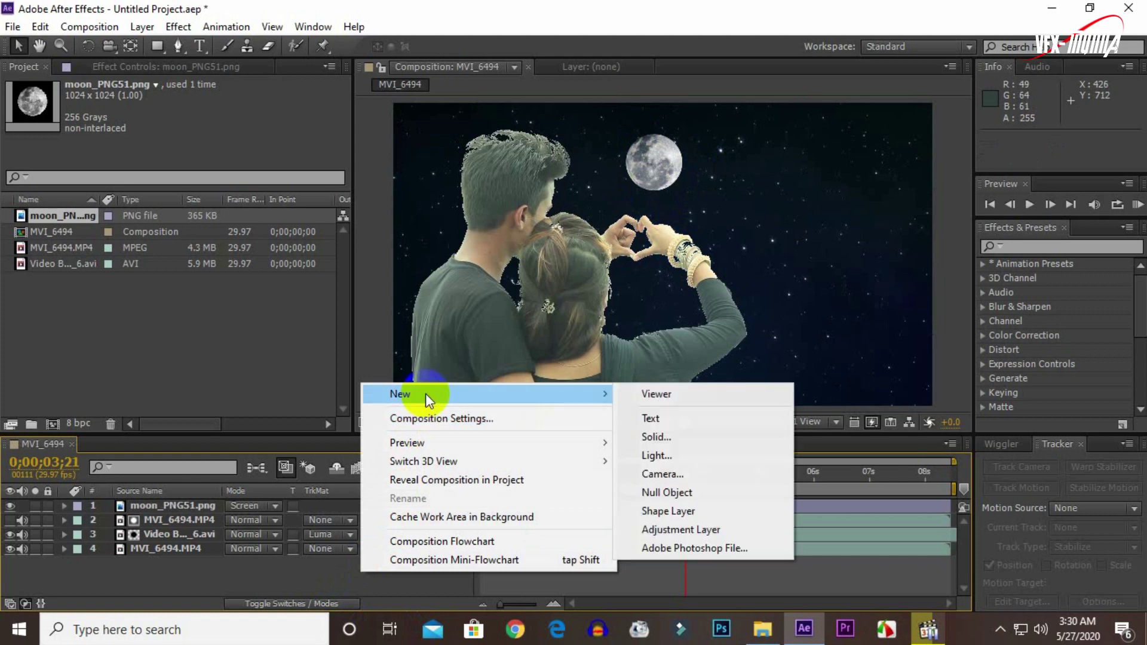
click(655, 438)
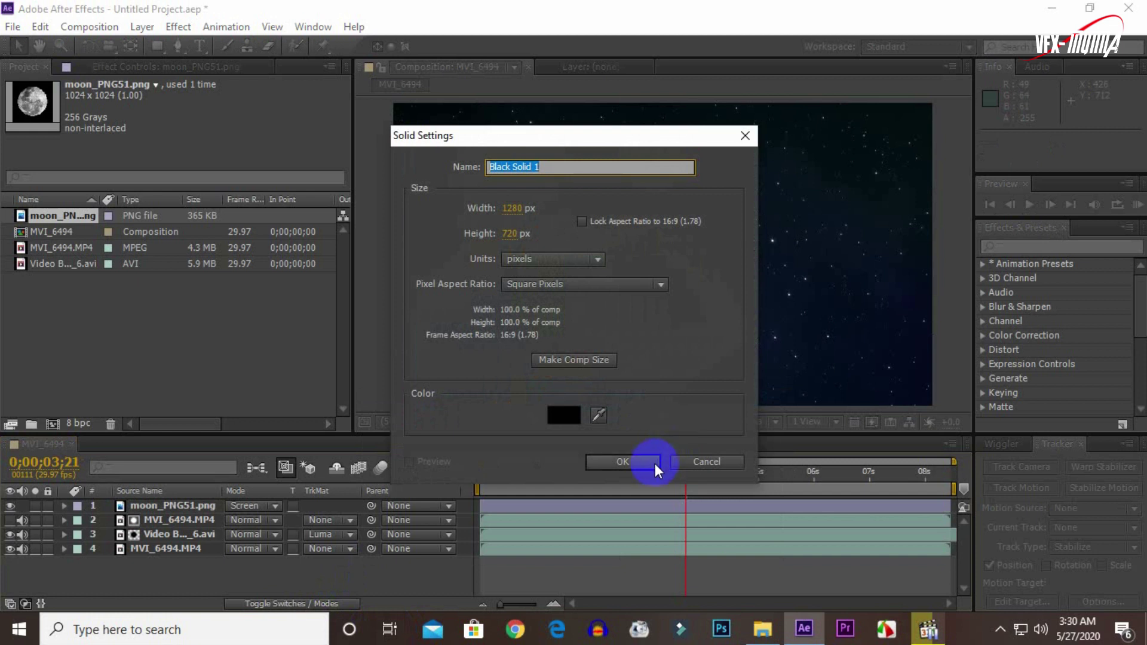
click(568, 414)
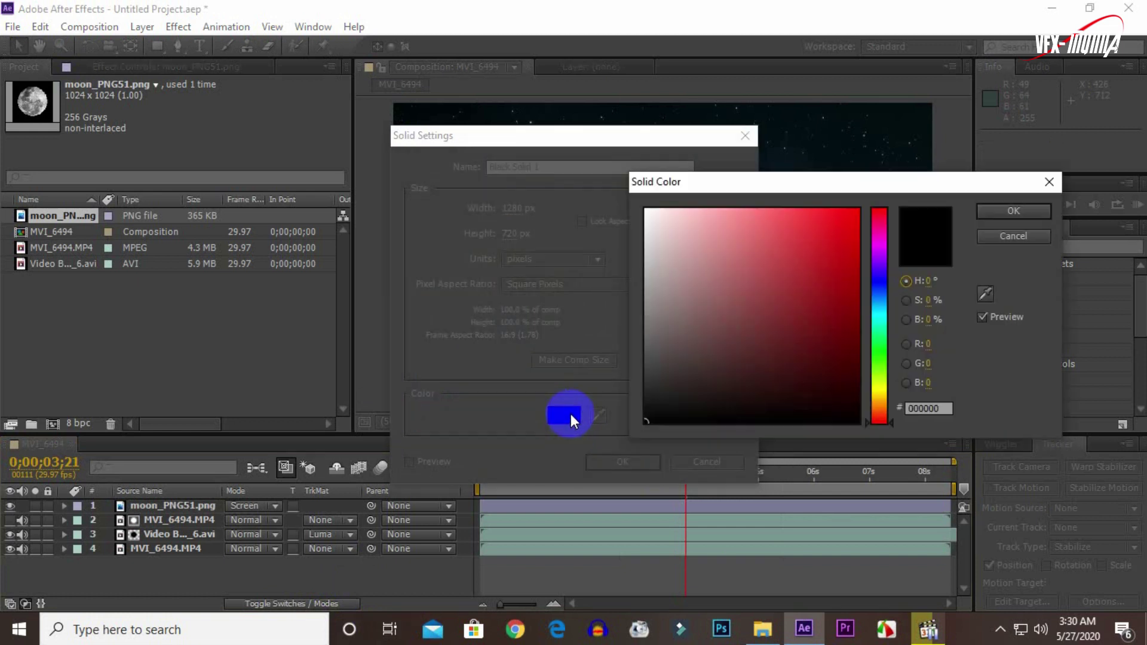
click(639, 202)
click(1032, 210)
click(637, 460)
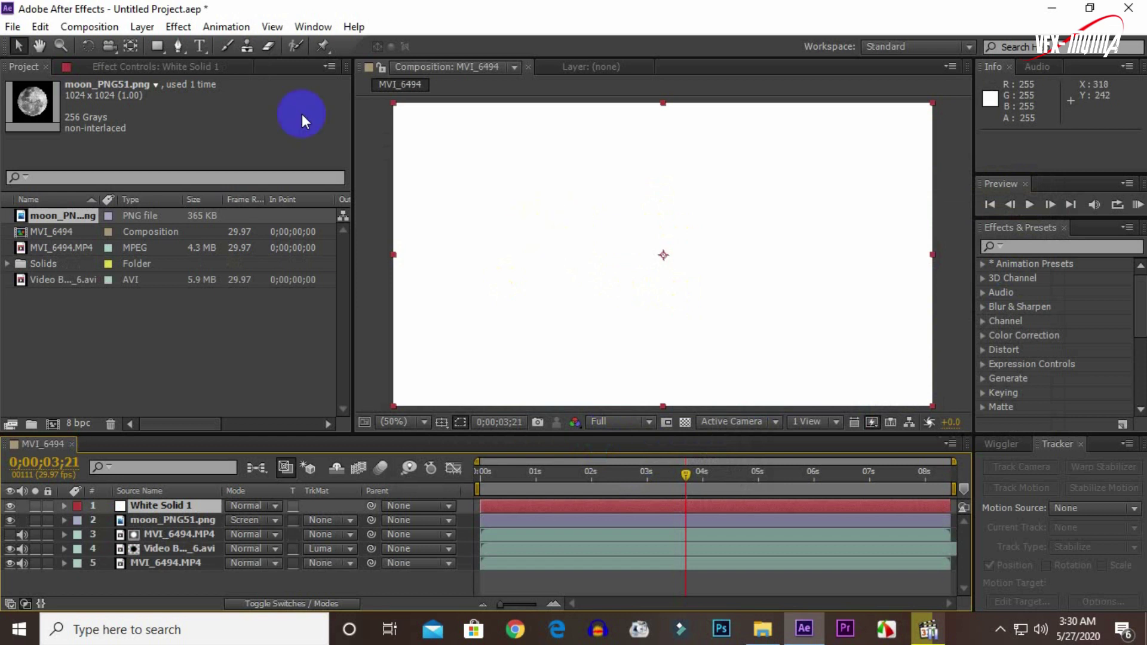
Draw an elliptical Mask 1 near the moon on White Solid 1 with 72-pixel feather.
click(158, 45)
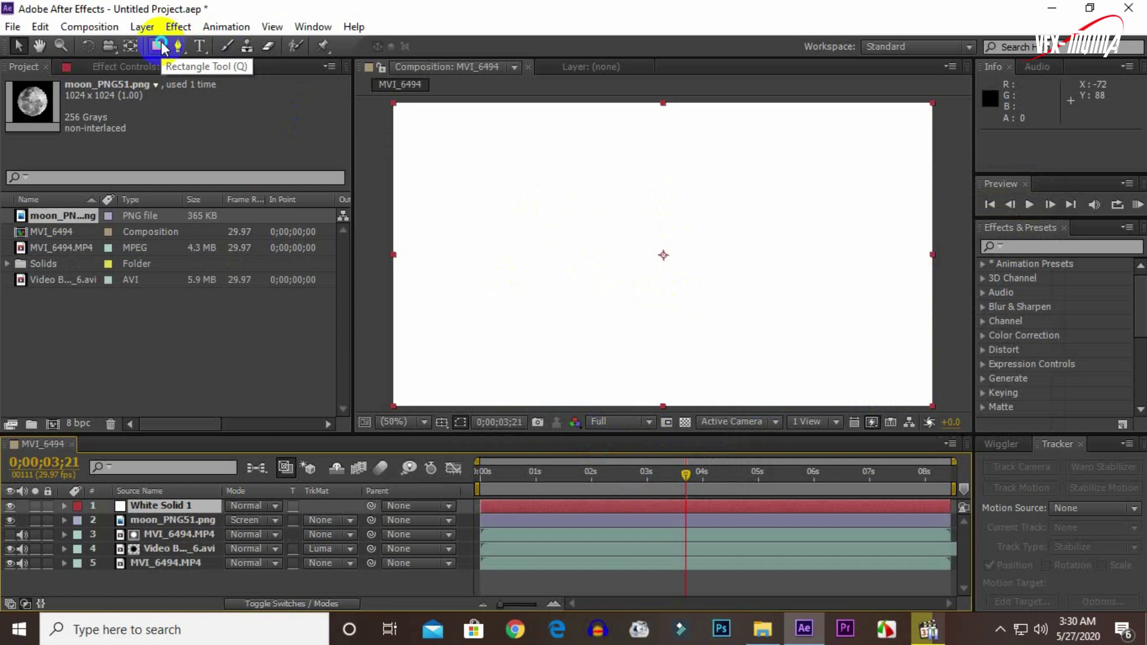
click(160, 44)
drag(161, 42, 233, 91)
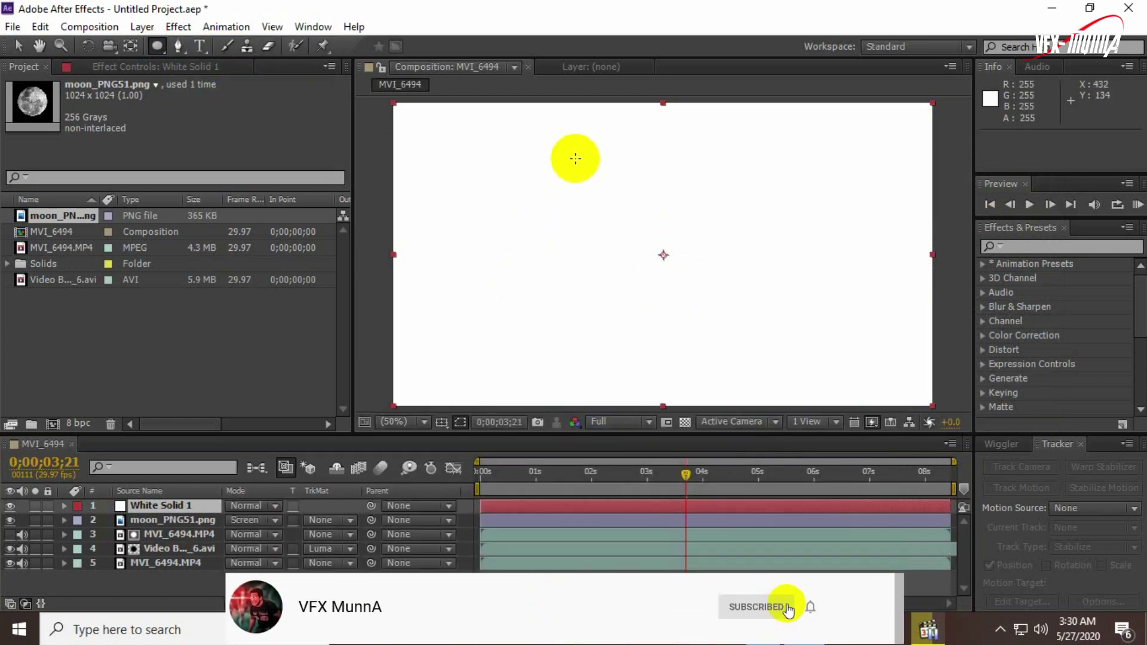
drag(575, 159, 758, 335)
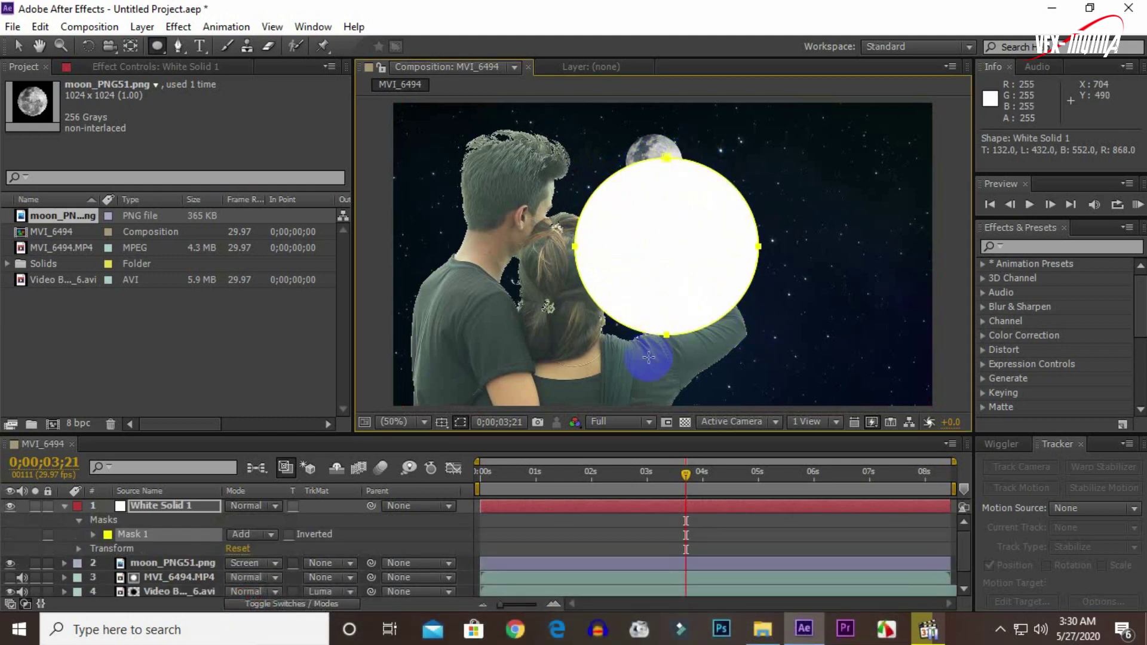
click(93, 535)
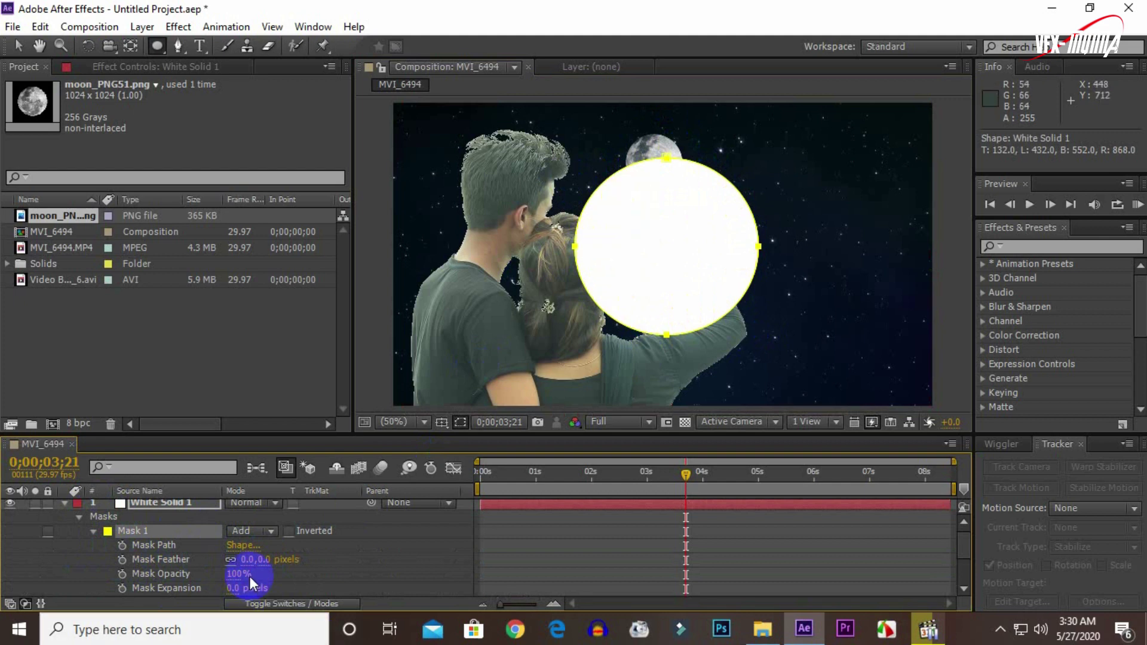
drag(254, 559, 327, 557)
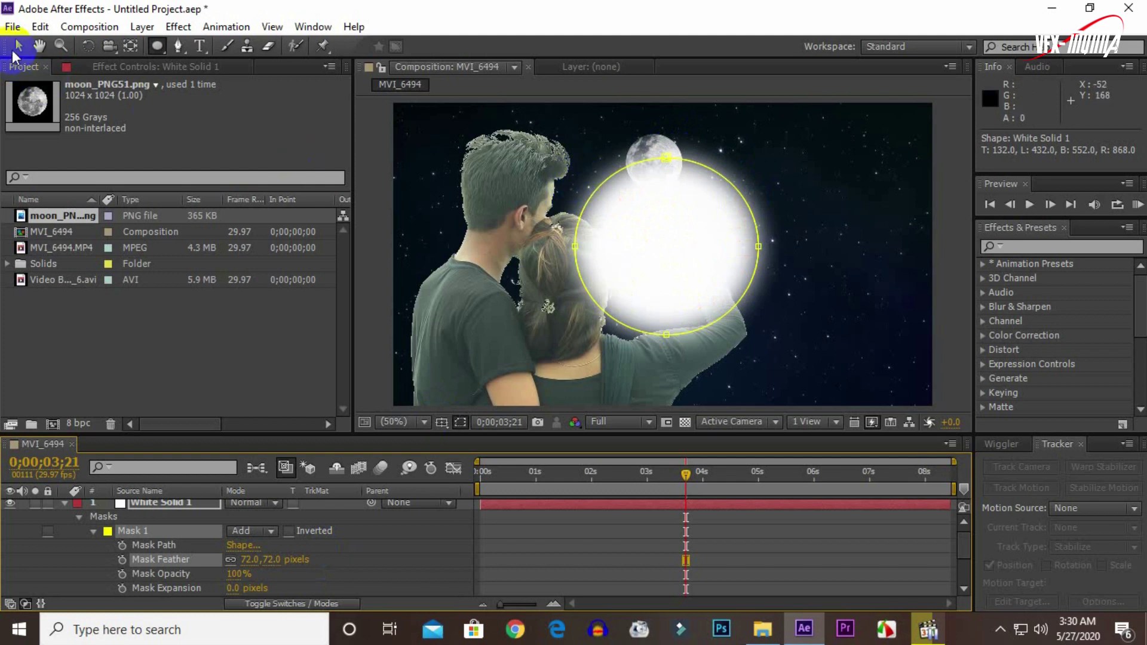
Move White Solid 1 up so the soft glow sits behind the moon.
click(18, 46)
click(683, 234)
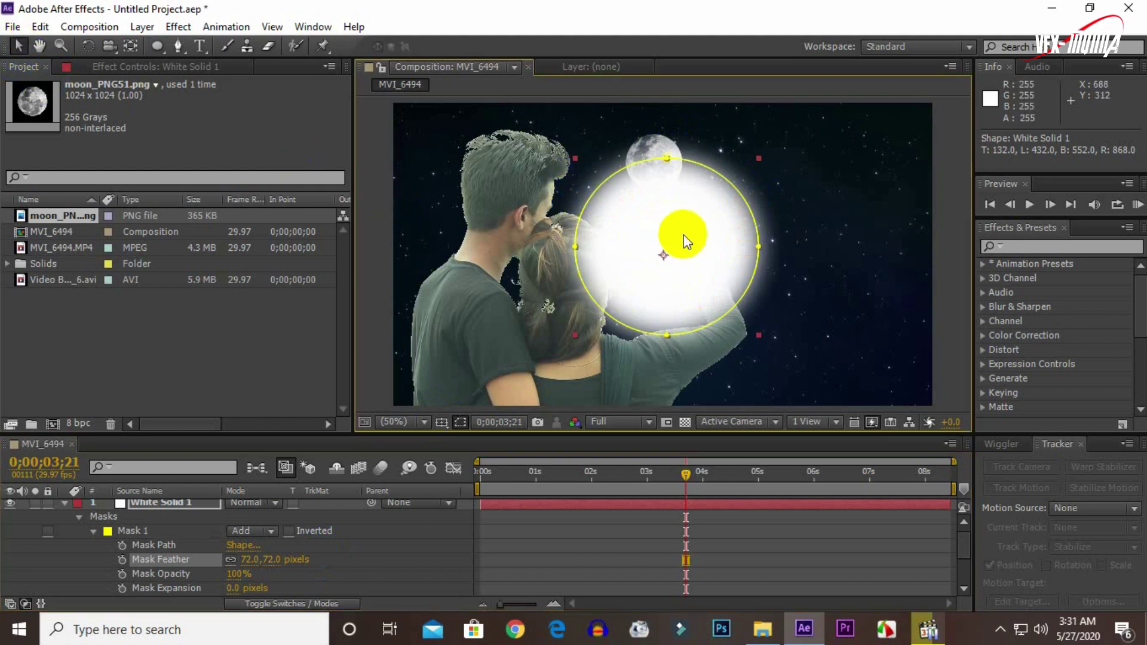
drag(701, 247, 686, 164)
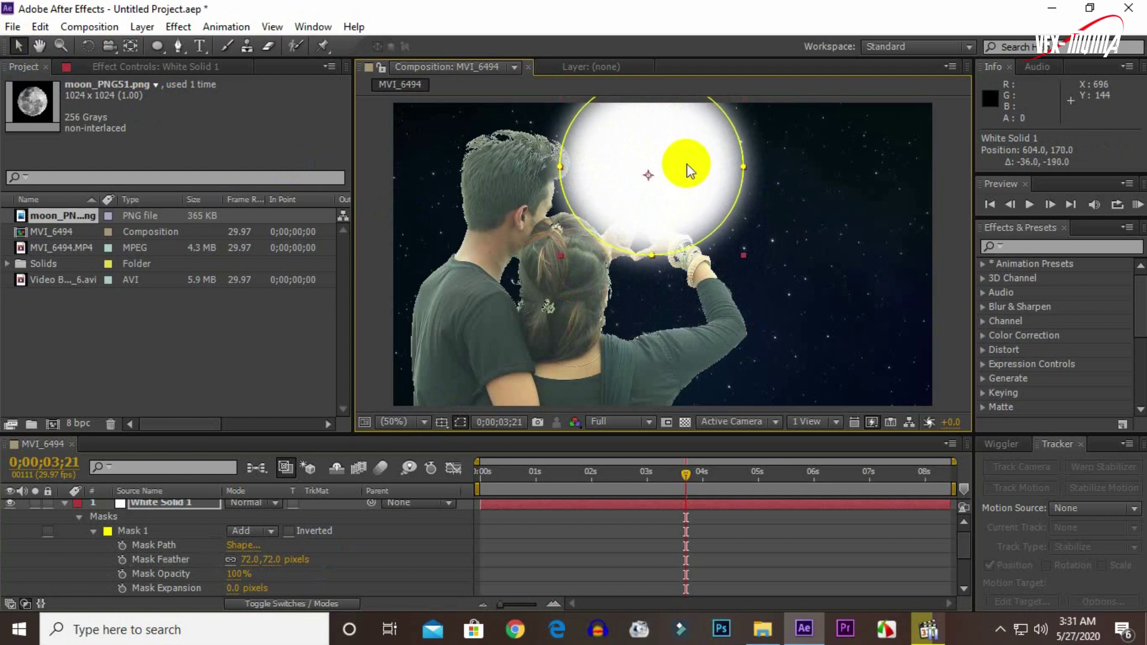
Lower White Solid 1's opacity to 58%, then select all five layers.
click(67, 504)
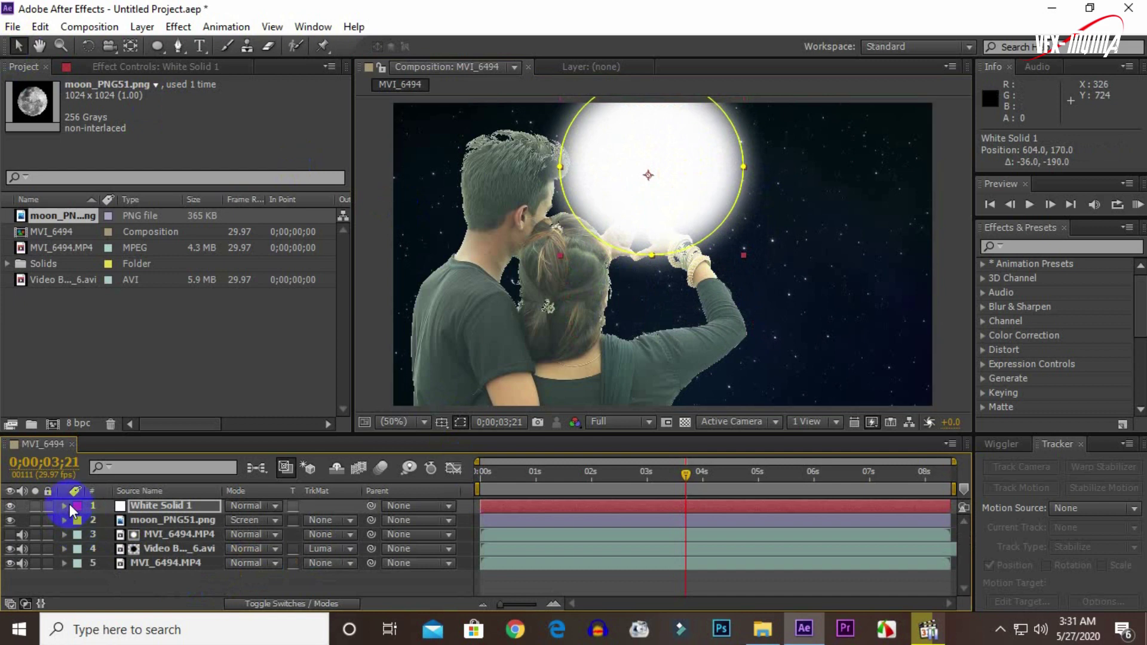
key(F2)
click(63, 508)
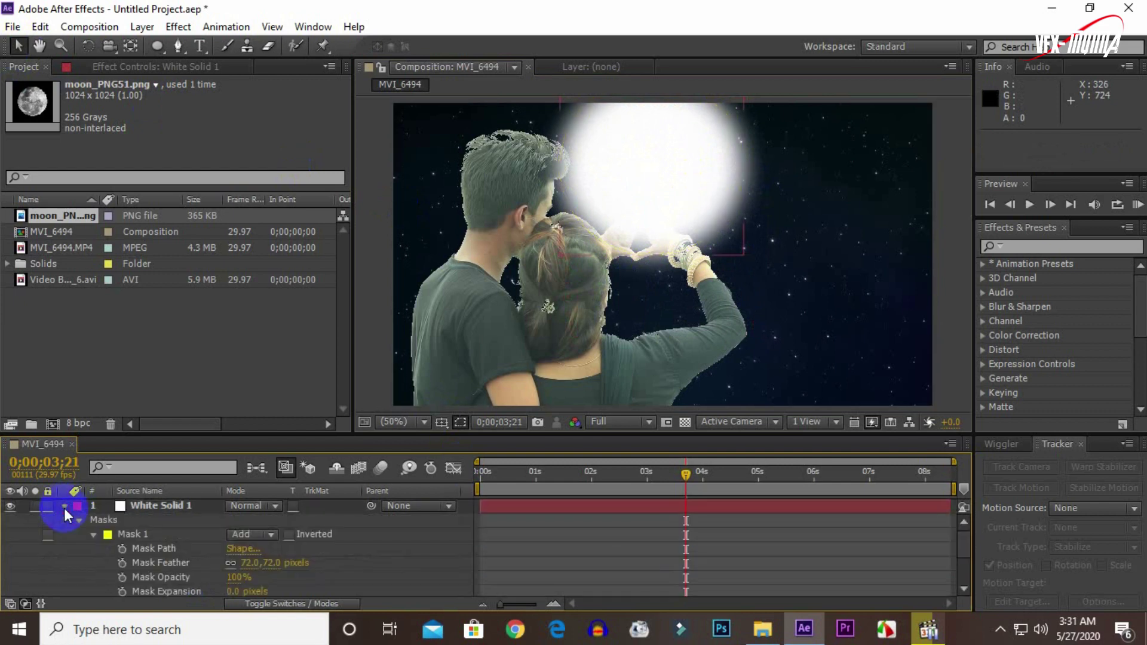
scroll(203, 578, down, 3)
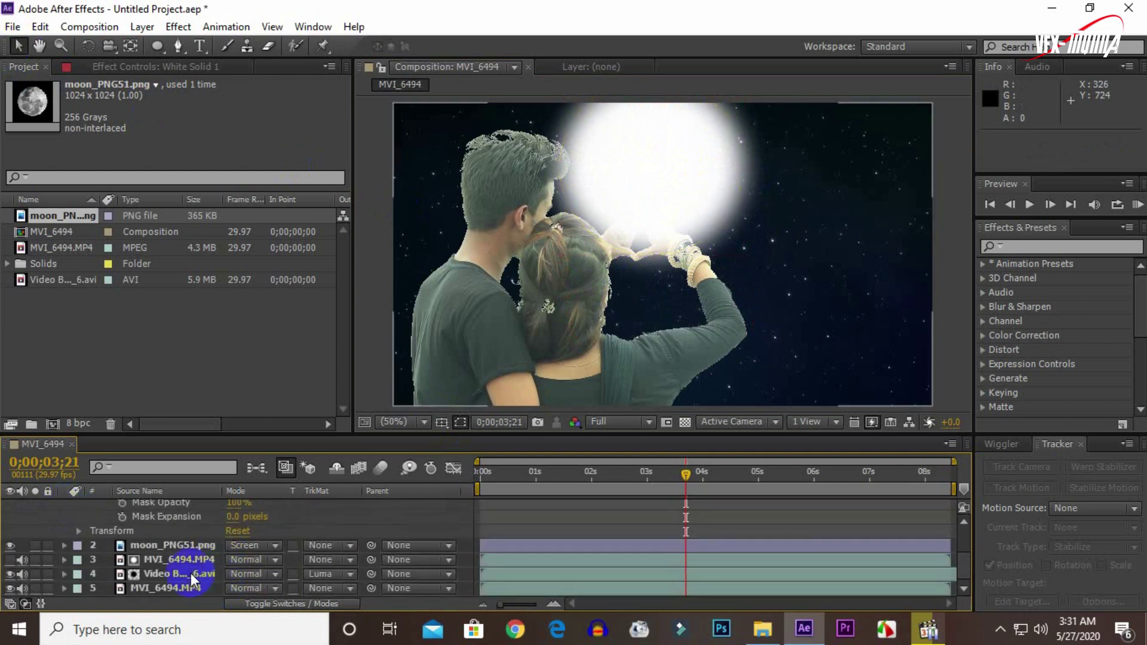
click(82, 531)
scroll(196, 554, down, 2)
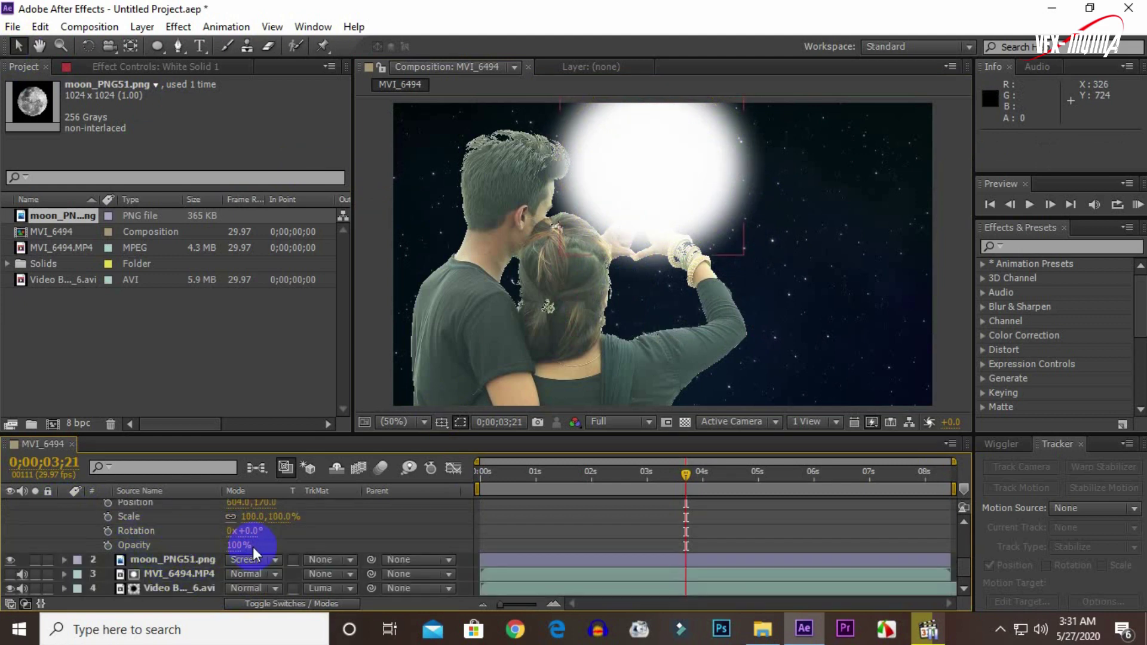
drag(231, 545, 197, 543)
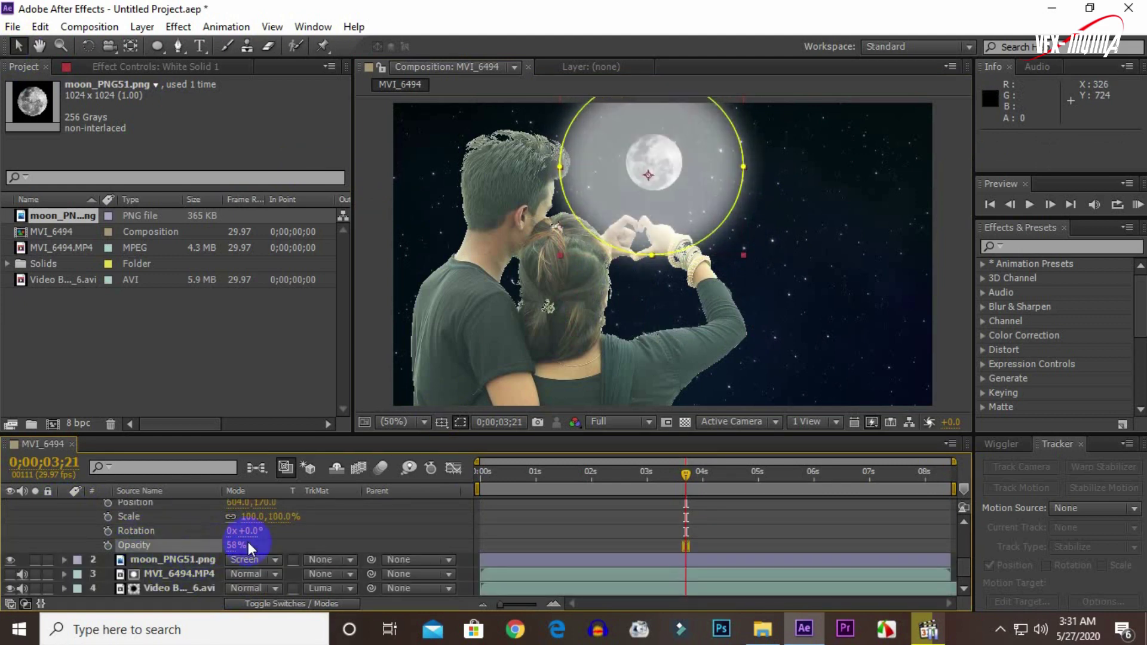
scroll(202, 547, up, 3)
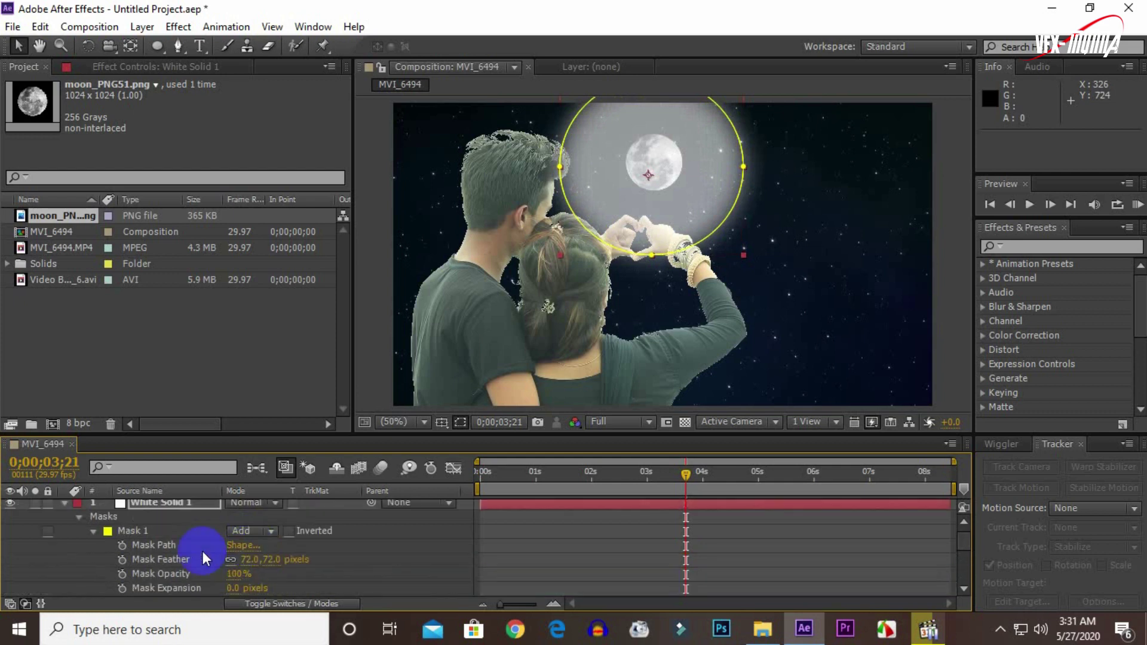
click(65, 505)
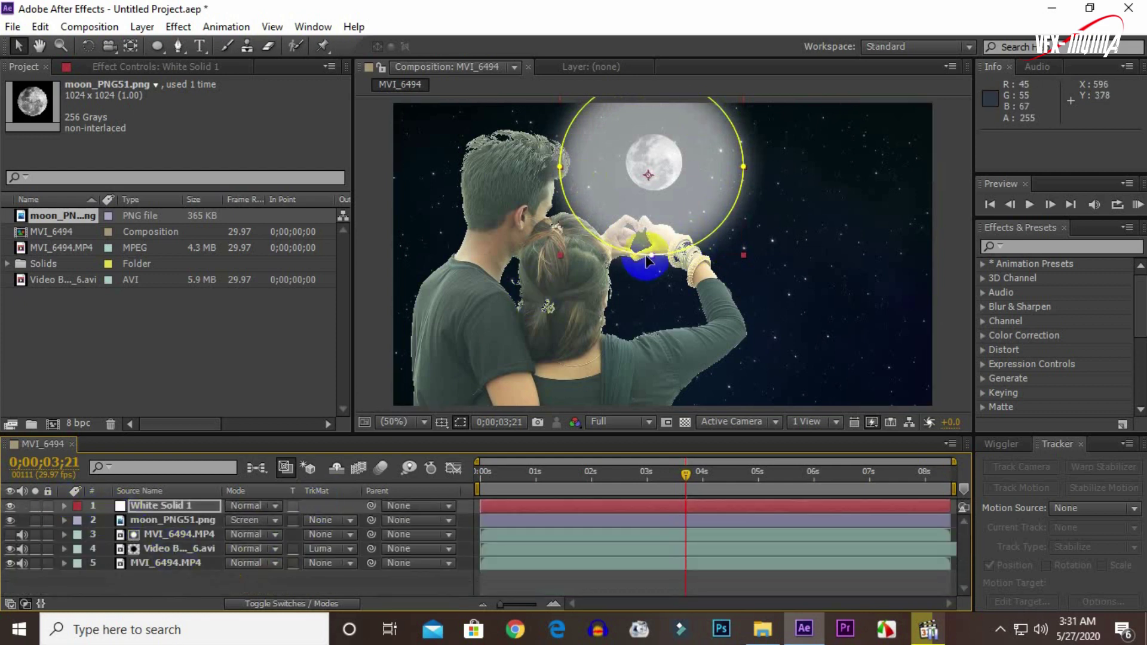
click(166, 586)
drag(166, 586, 202, 501)
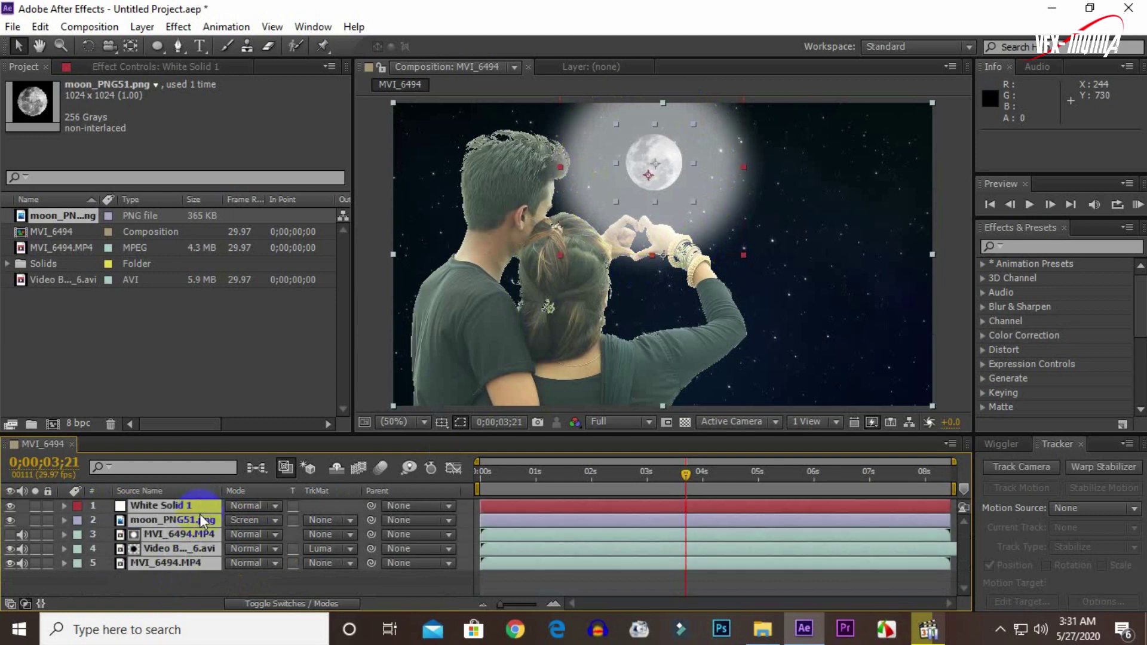
Pre-compose all five selected layers into Pre-comp 1.
right_click(200, 516)
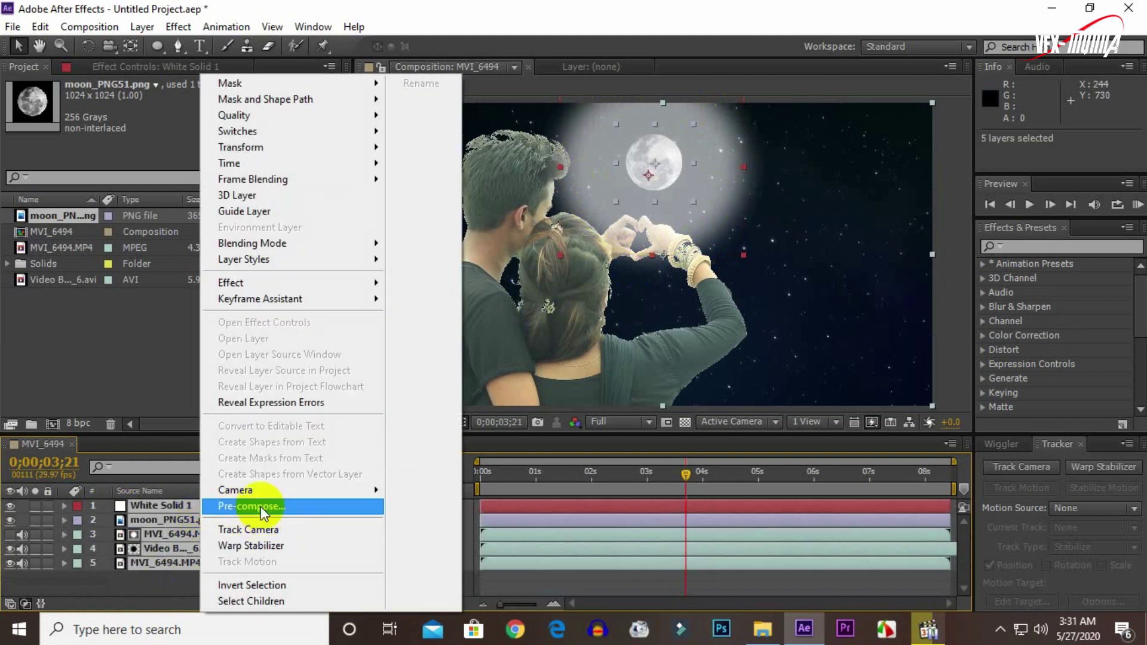
click(281, 506)
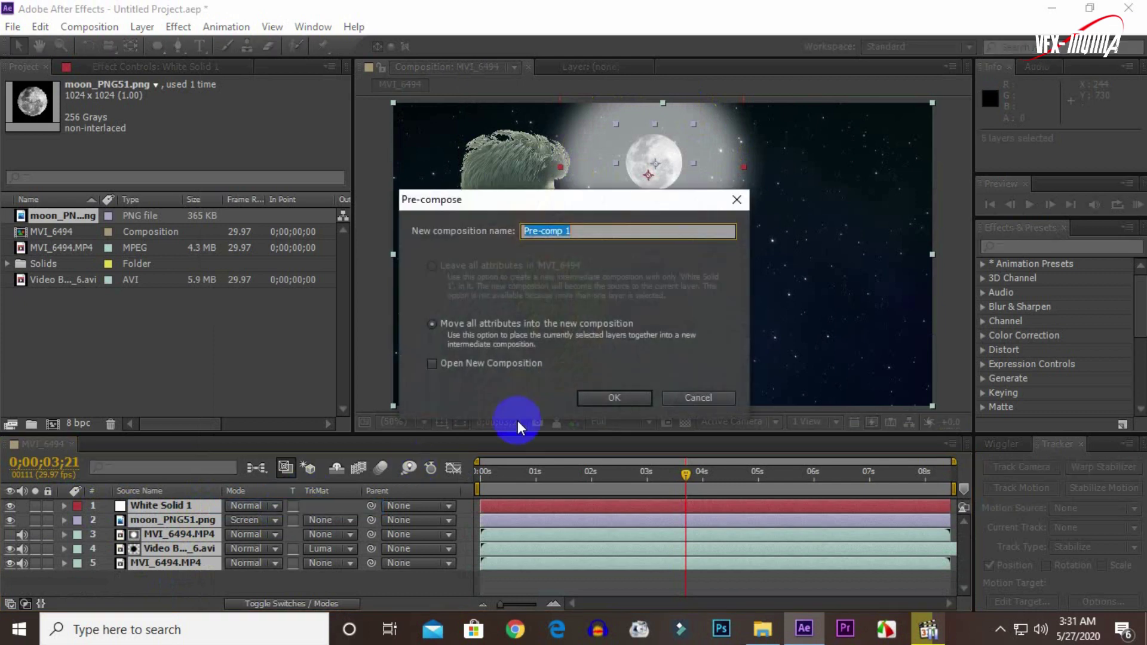
click(610, 397)
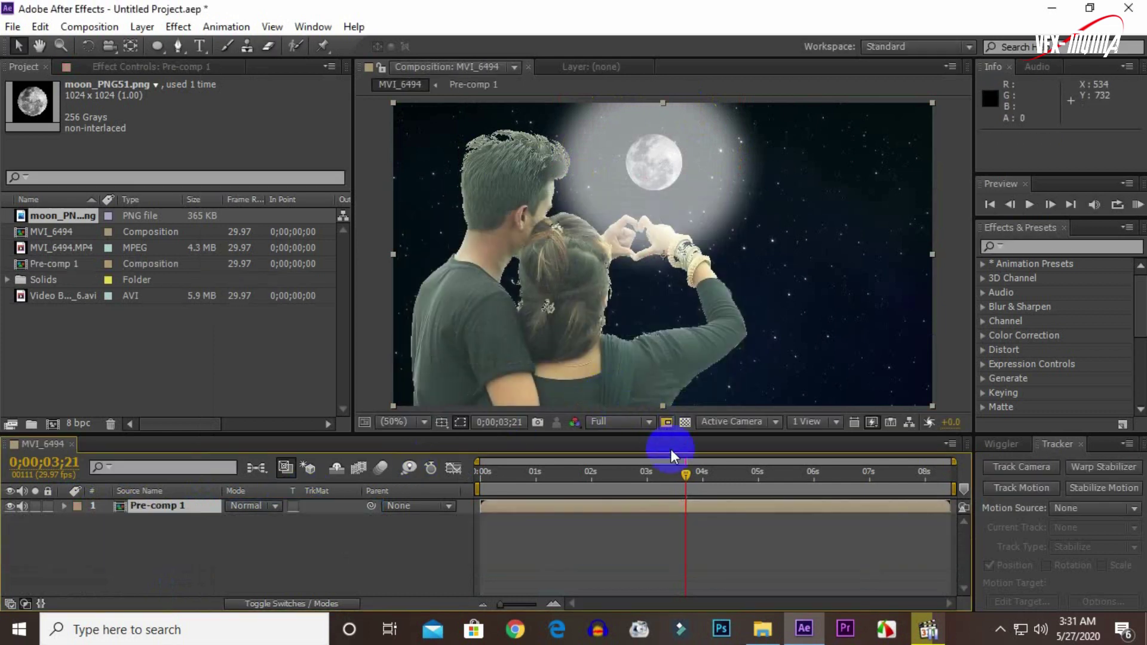
Apply Levels to Pre-comp 1 and raise Input Black to 68.9 to darken the scene.
click(188, 27)
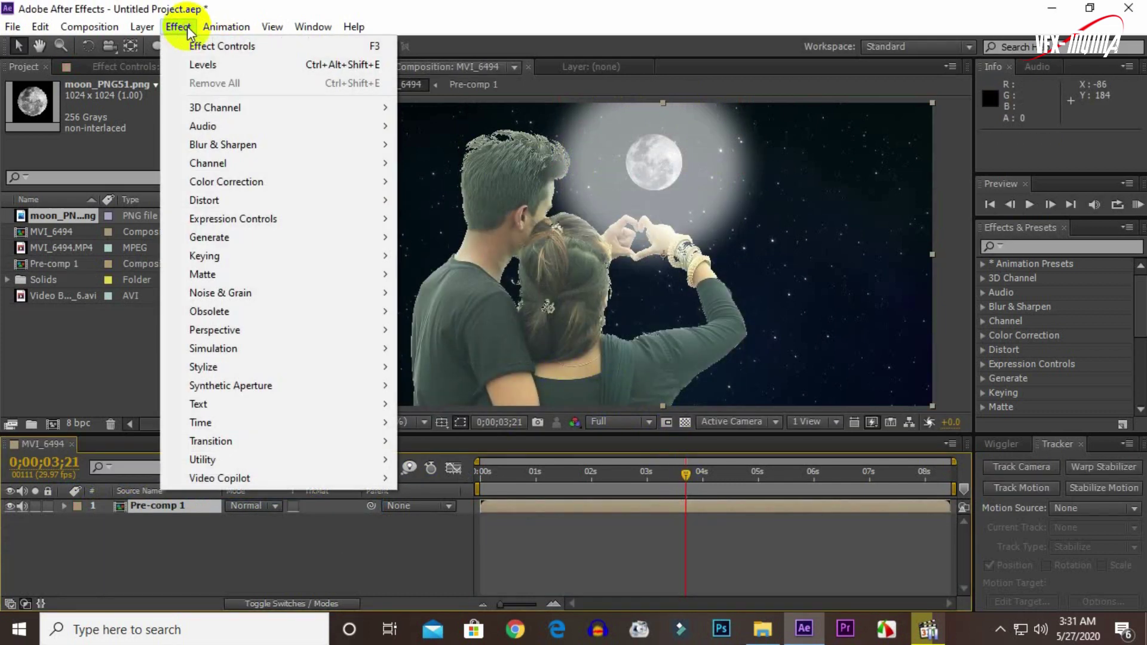
mouse_move(242, 181)
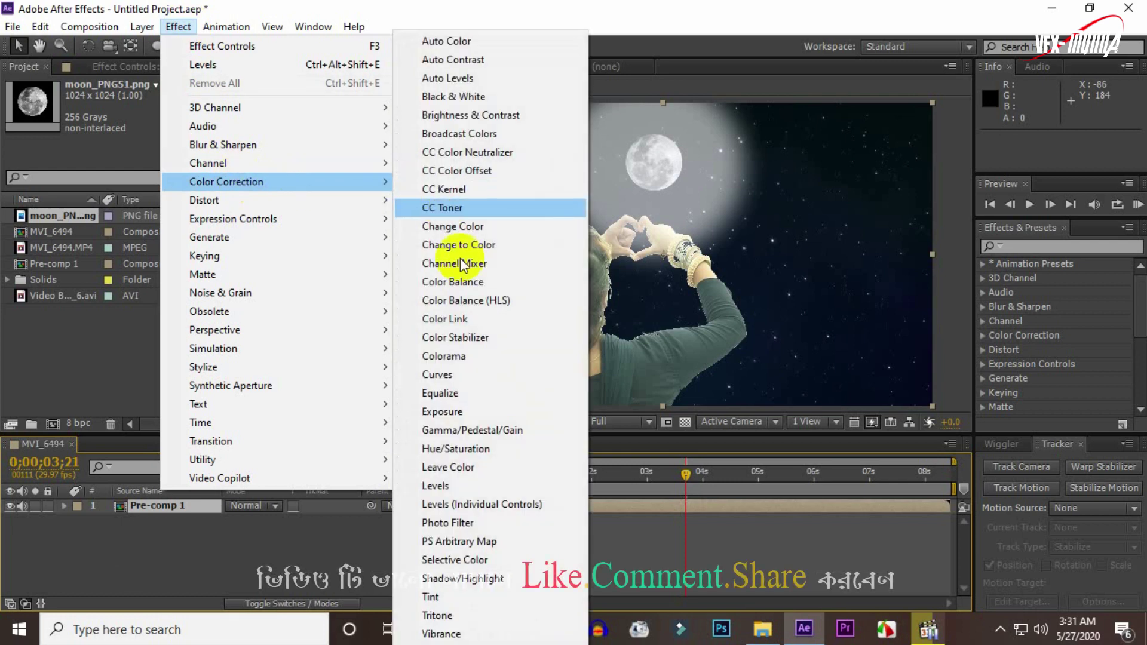
click(458, 484)
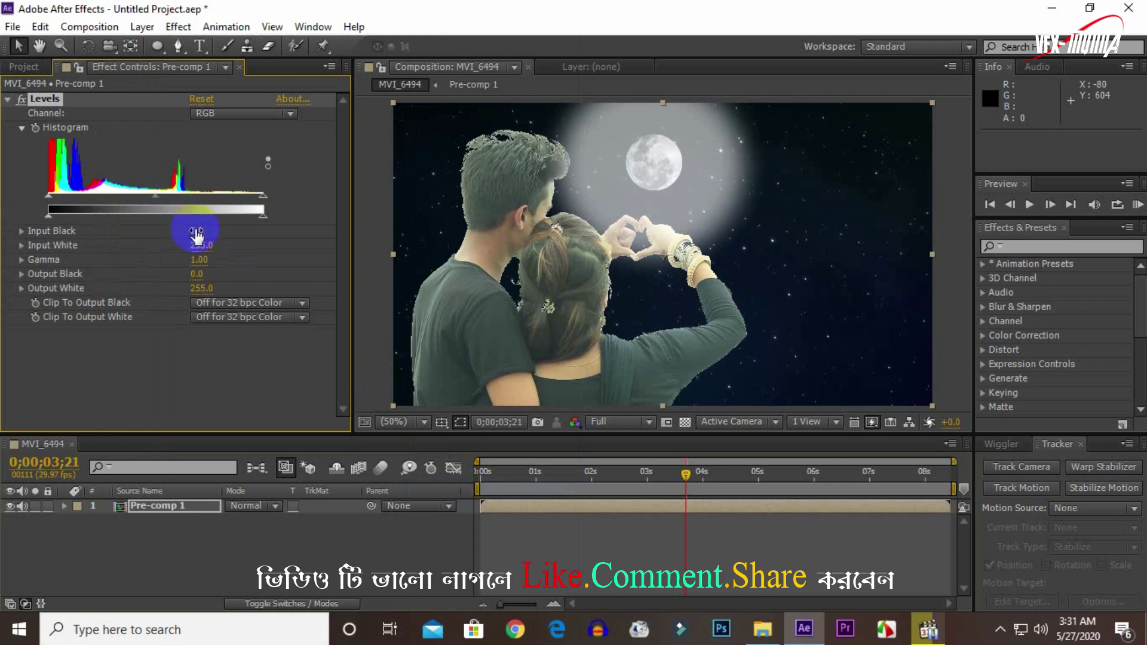
drag(197, 229, 211, 221)
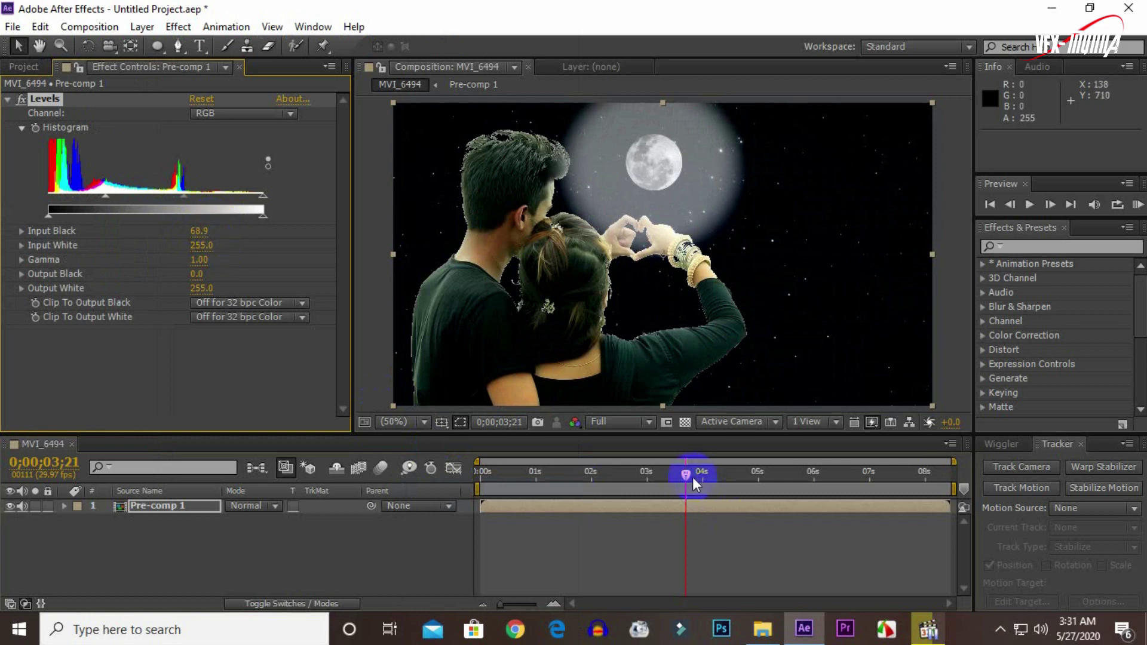
drag(686, 474, 643, 476)
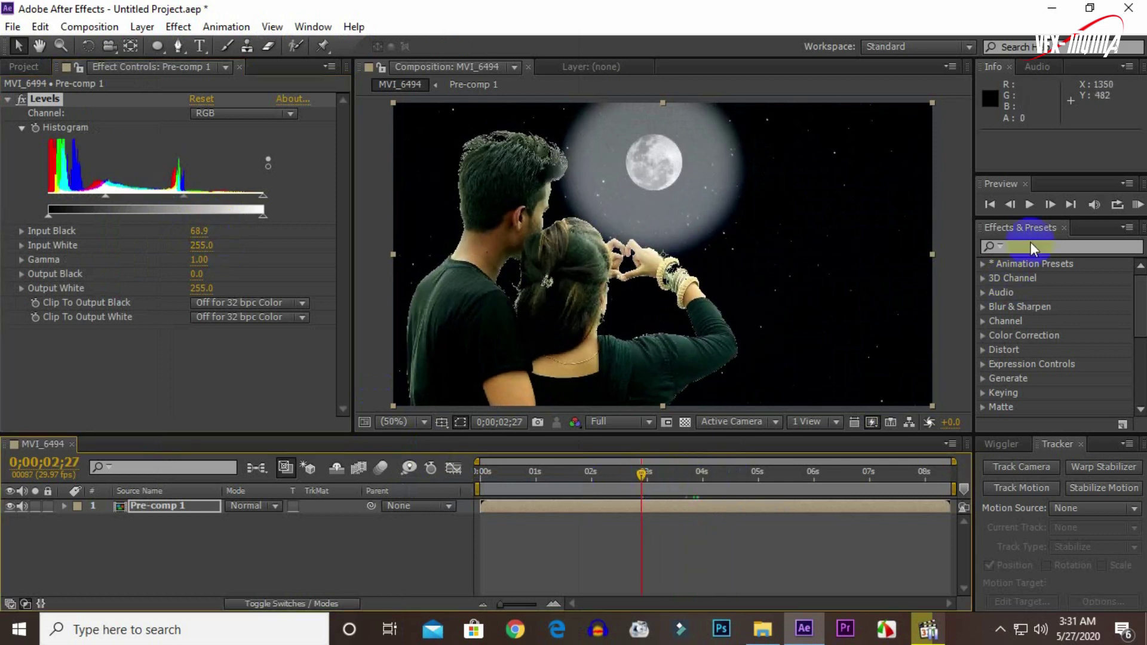
click(1029, 205)
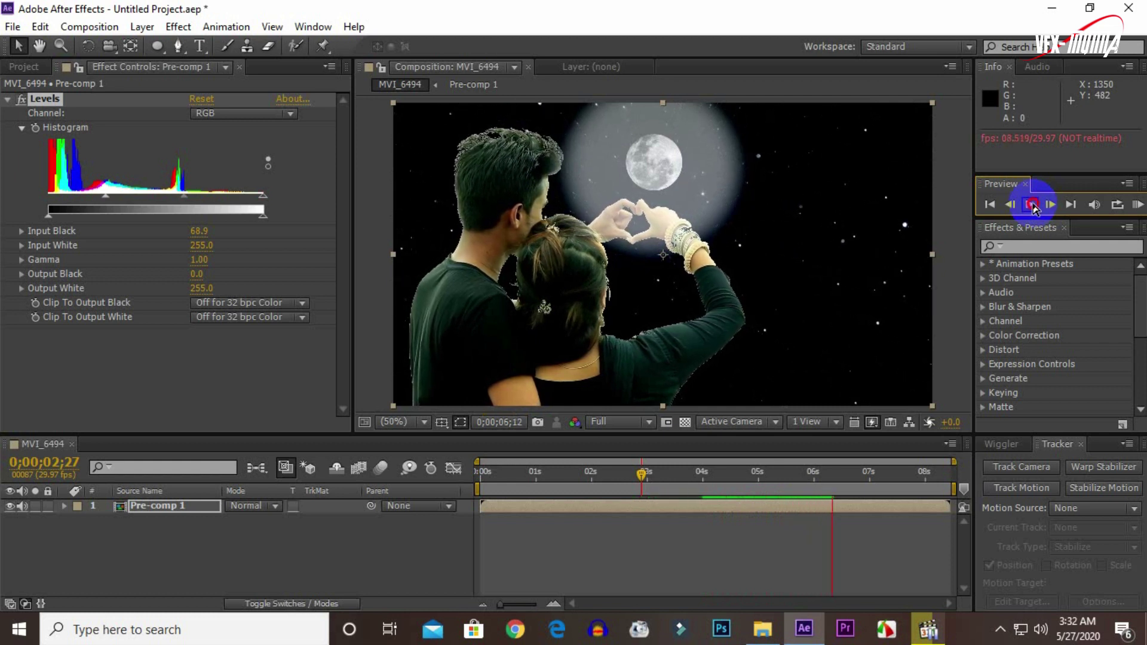
click(1032, 205)
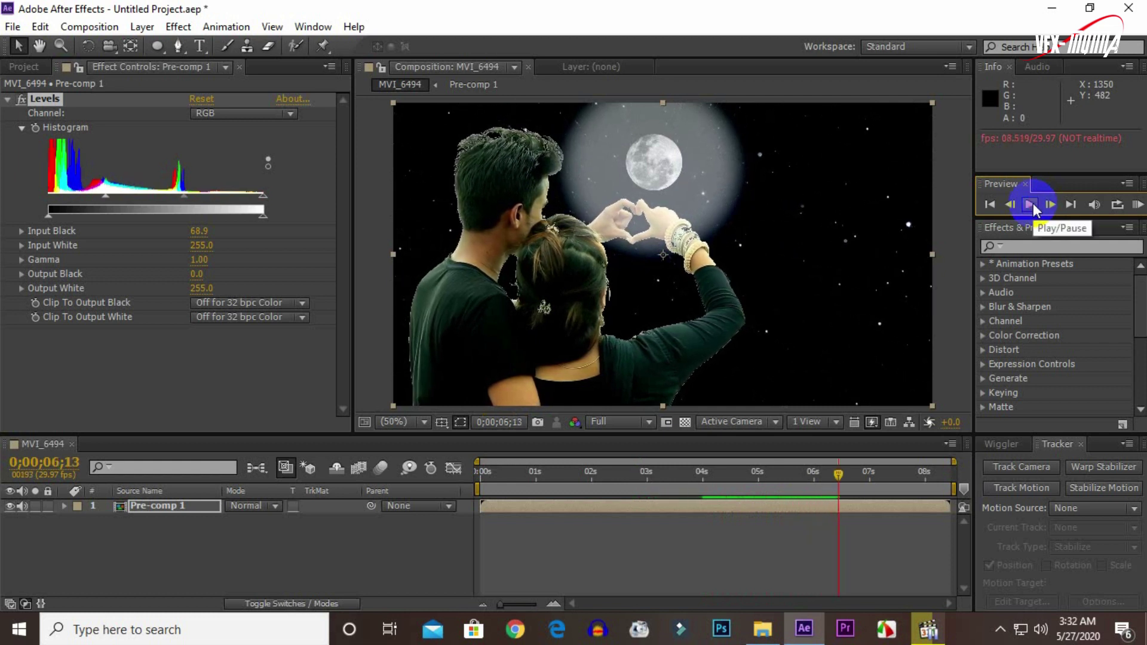